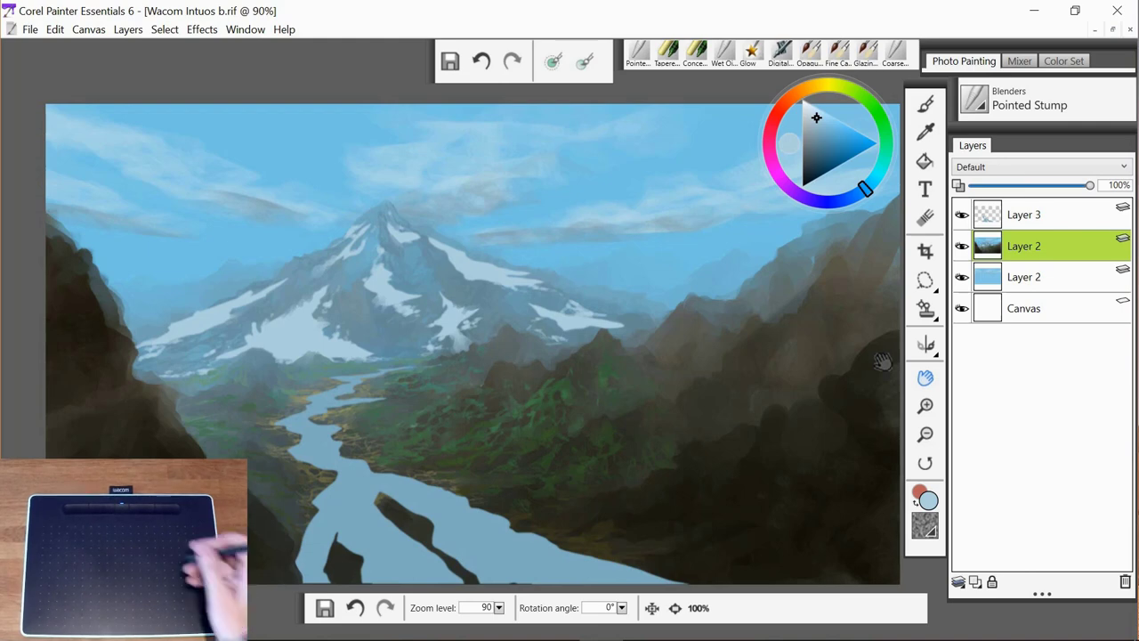
Load Layer 3's river content as a selection using Select Layer Content.
left_click(1048, 215)
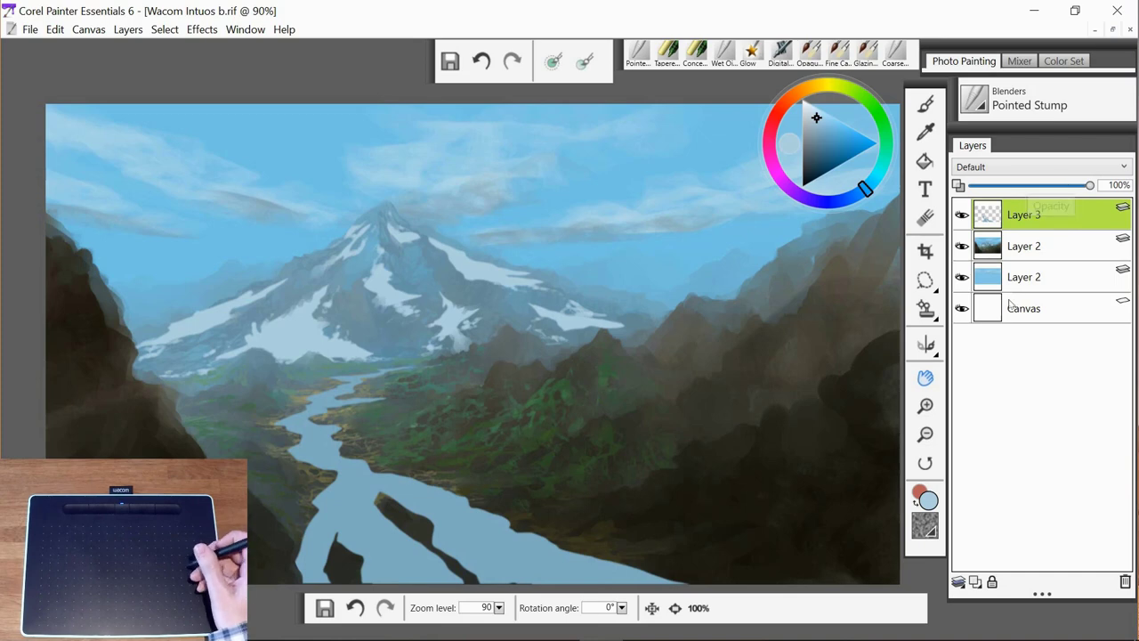
right_click(1059, 218)
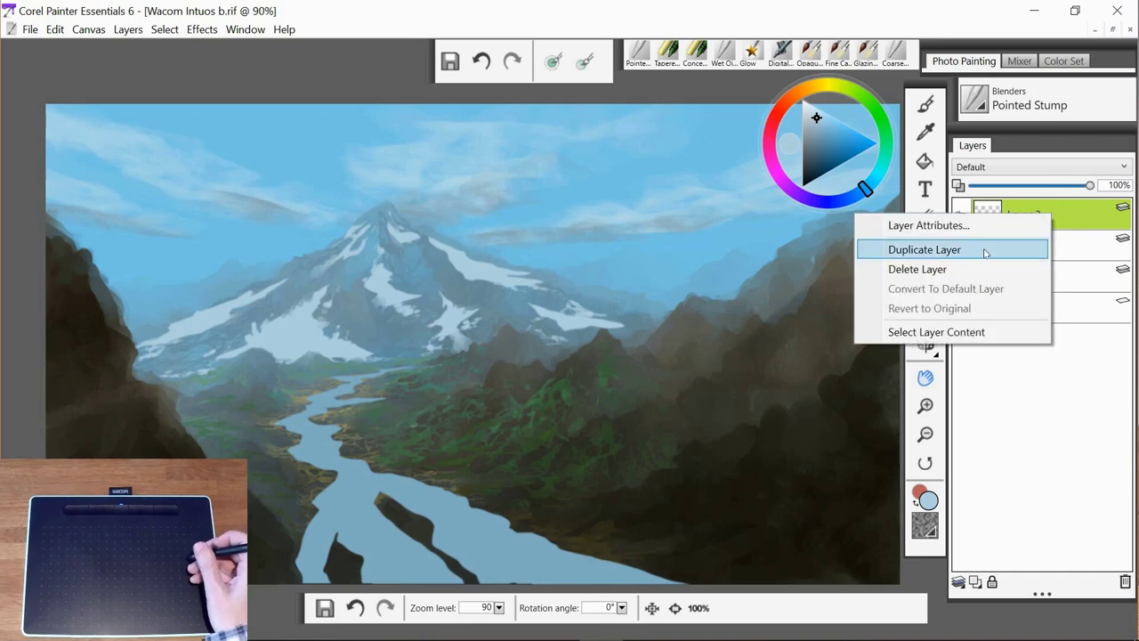
left_click(1009, 333)
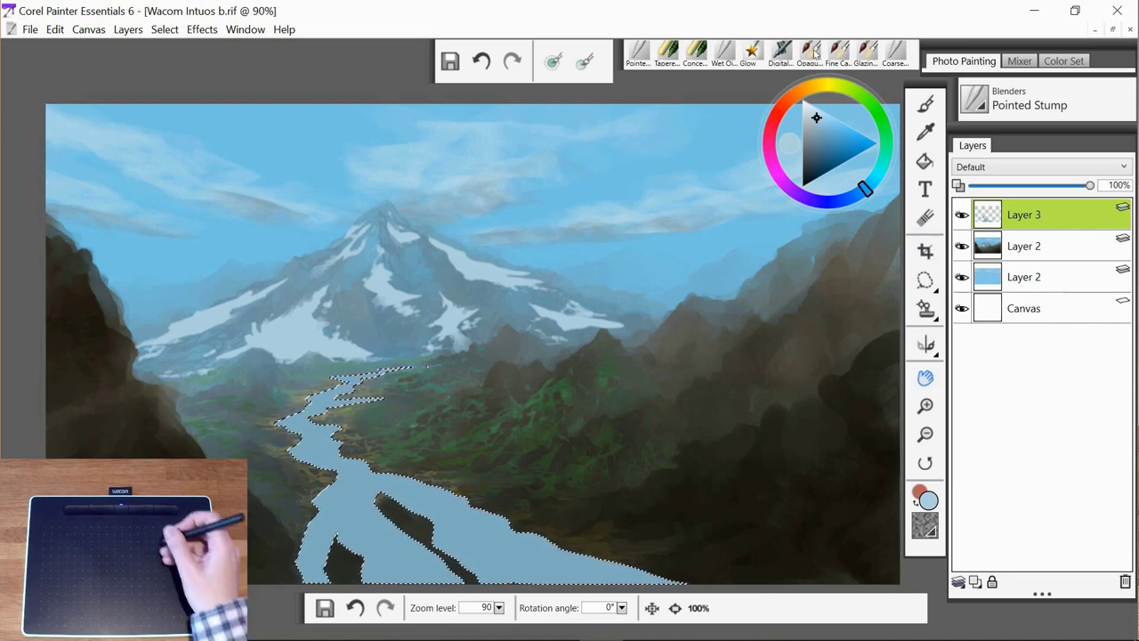
Paint dark-blue Glow strokes over the river, shrink the brush to 41.2, then deselect.
left_click(752, 53)
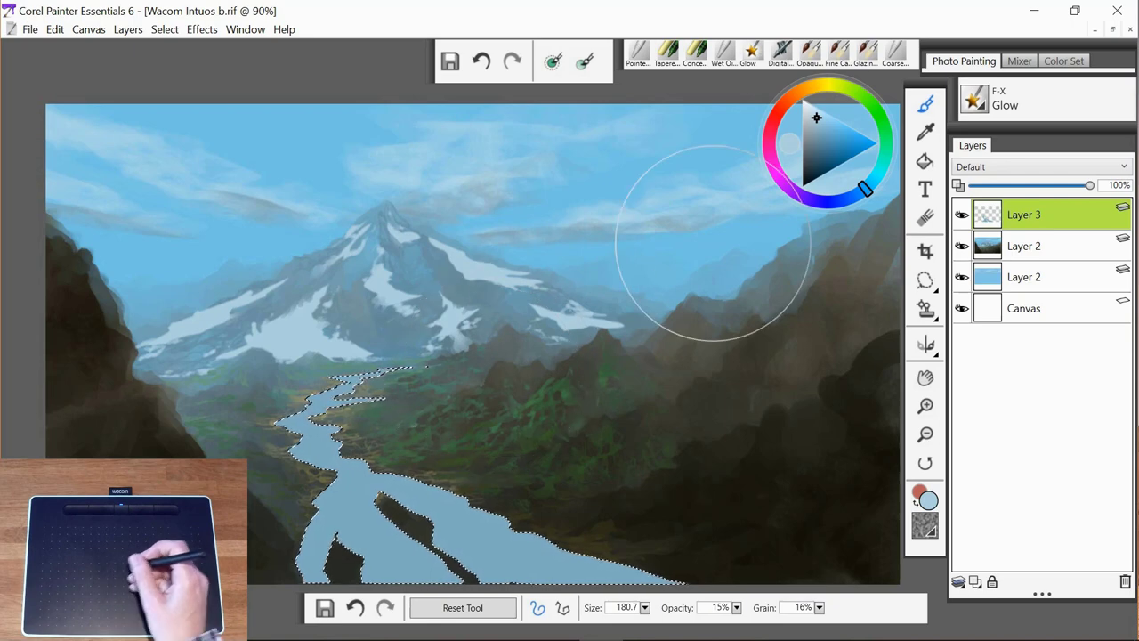
left_click(816, 167)
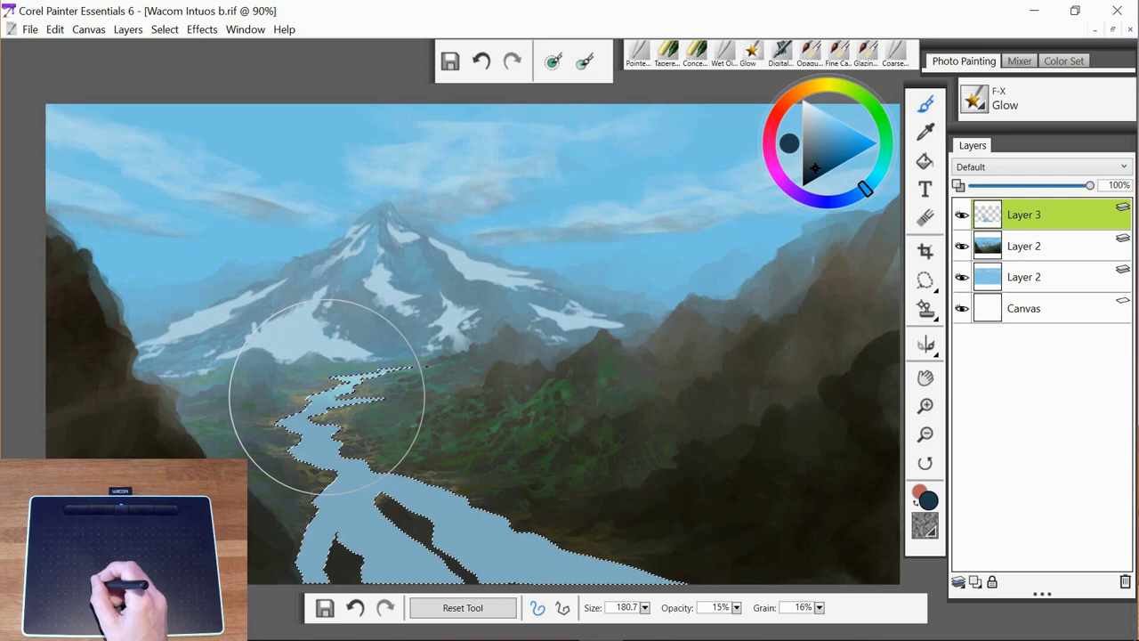
mouse_move(324, 436)
left_mouse_down()
mouse_move(437, 441)
mouse_move(462, 431)
mouse_move(360, 400)
left_mouse_up()
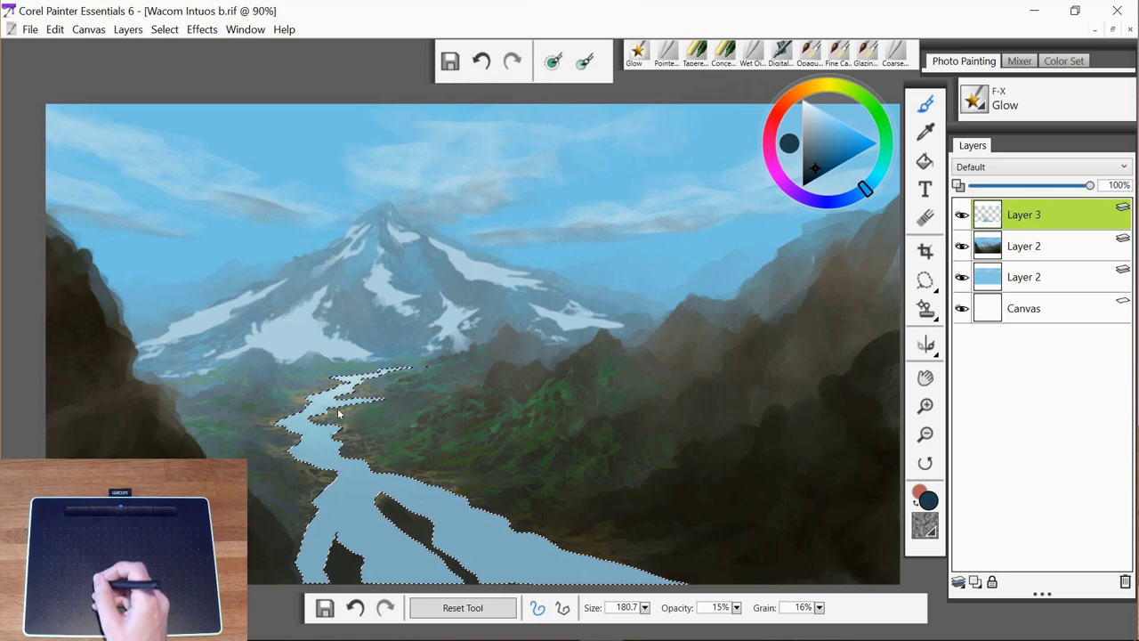
left_click_drag(343, 425, 309, 412)
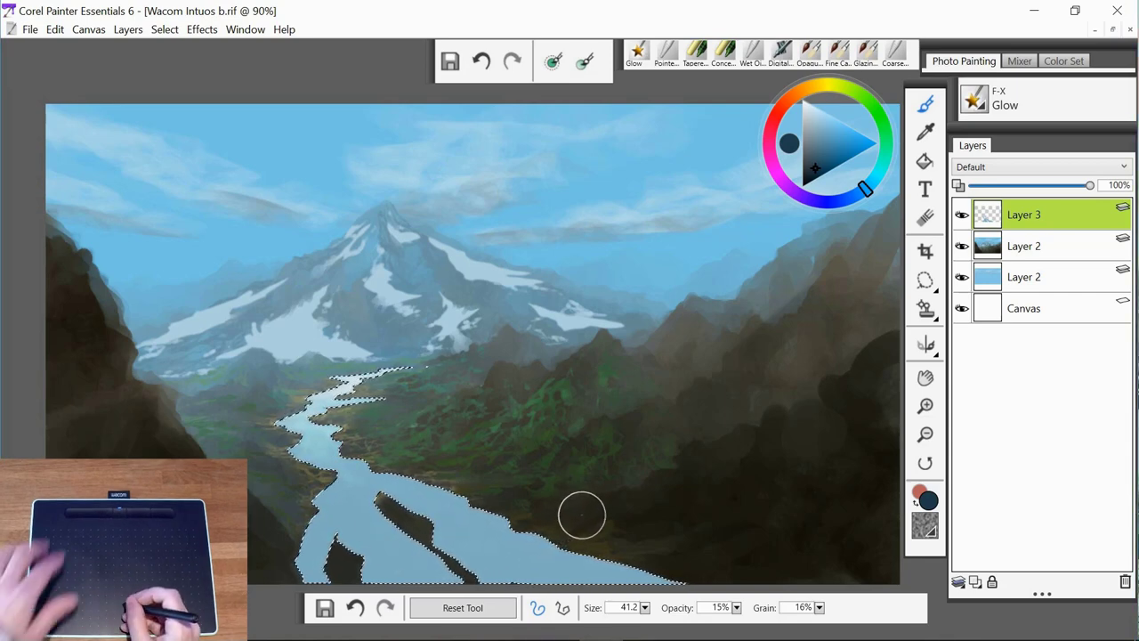
key("ctrl+d")
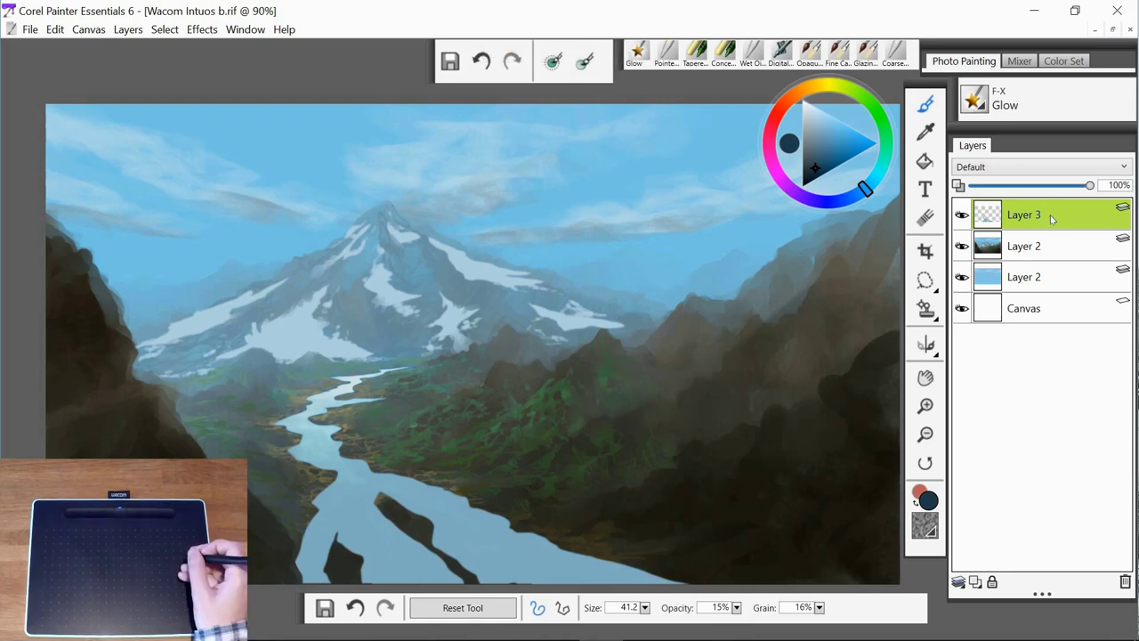
Add Layer 4 with Shadow Map compositing and load the Concept Art Jitter Smooth brush.
left_click(975, 582)
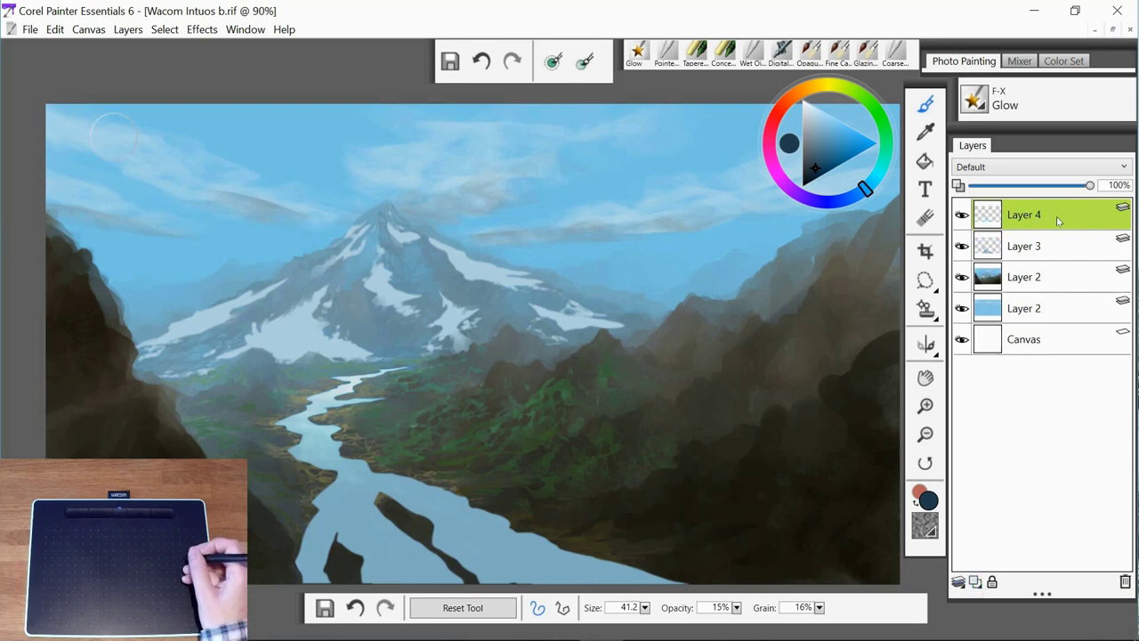
left_click(1042, 168)
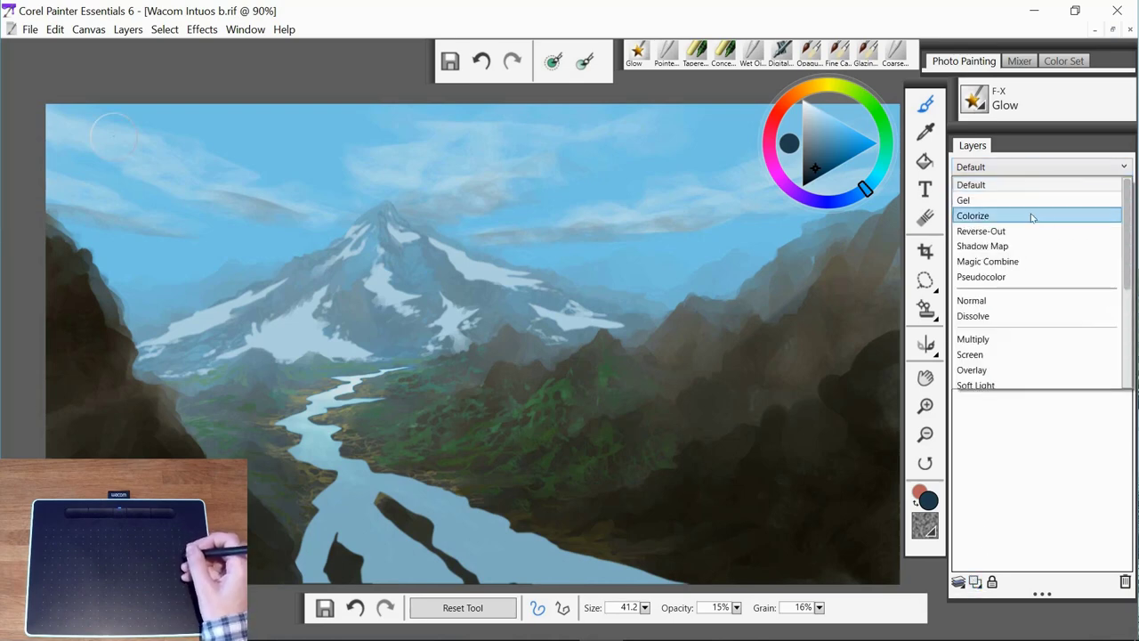
left_click(1024, 248)
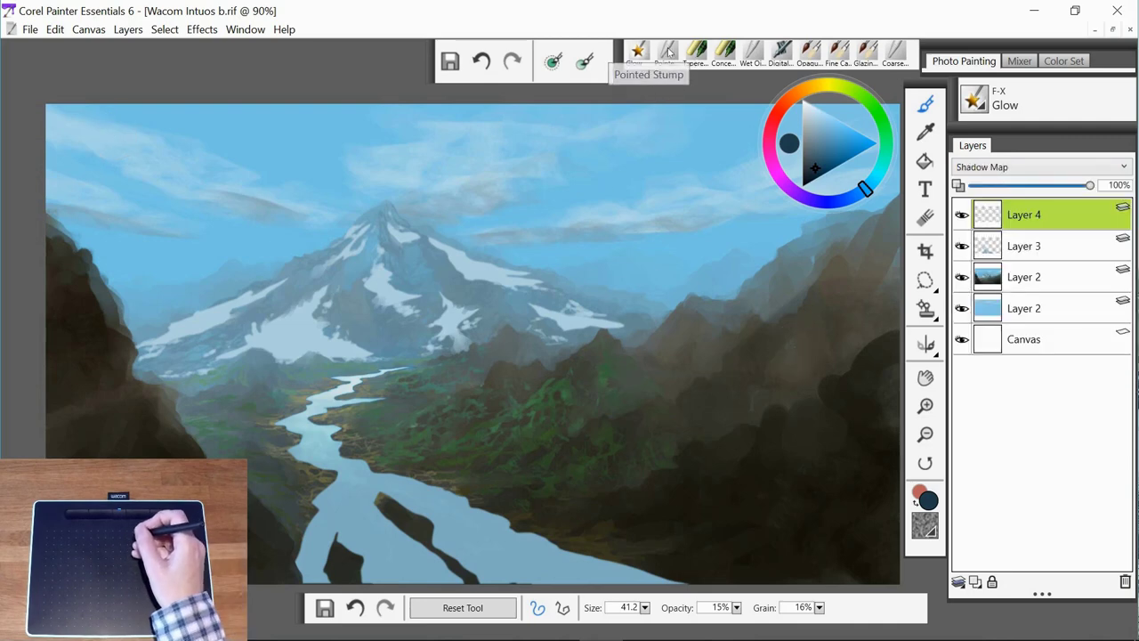
left_click(723, 55)
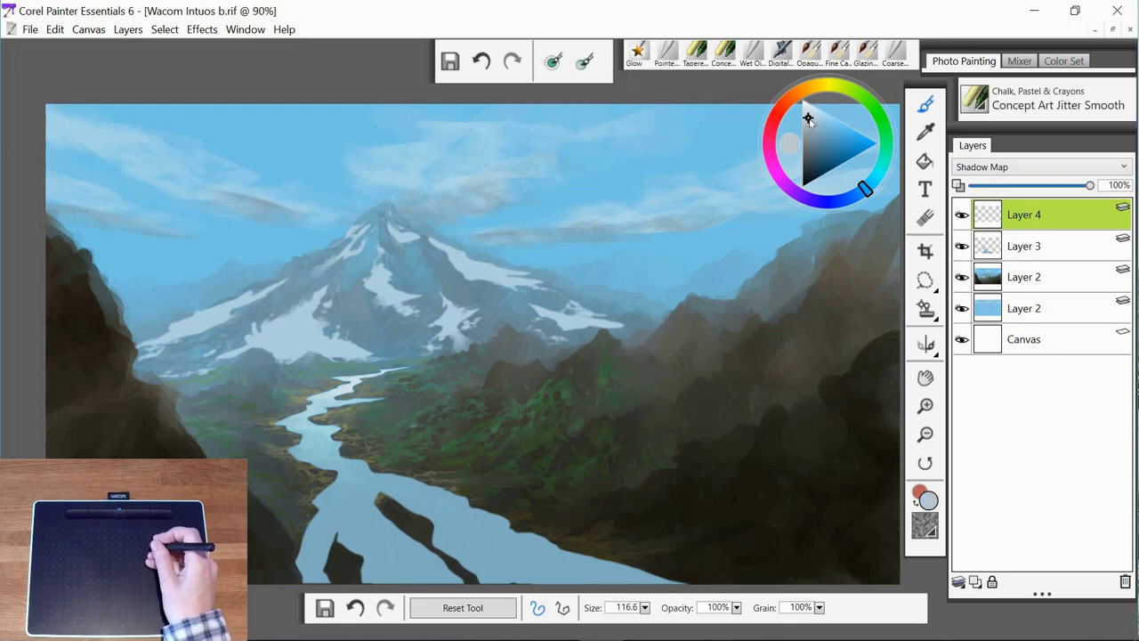
Reduce the brush size to 67.2 and paint shading across the green valley slopes.
left_click(645, 607)
left_click_drag(645, 607, 510, 619)
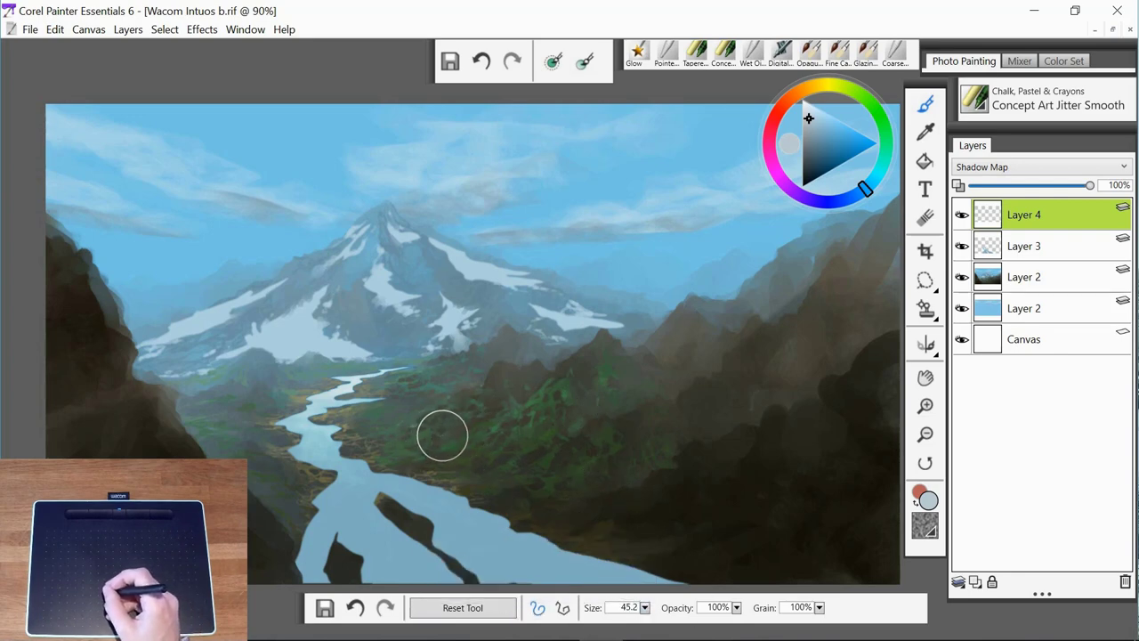
mouse_move(456, 430)
left_mouse_down()
mouse_move(552, 447)
mouse_move(505, 453)
mouse_move(515, 460)
mouse_move(548, 445)
mouse_move(553, 424)
mouse_move(603, 411)
mouse_move(606, 364)
mouse_move(605, 383)
mouse_move(619, 385)
mouse_move(590, 383)
mouse_move(574, 421)
mouse_move(631, 426)
mouse_move(594, 462)
mouse_move(630, 486)
mouse_move(650, 472)
mouse_move(645, 450)
mouse_move(692, 455)
mouse_move(681, 409)
mouse_move(744, 423)
mouse_move(742, 379)
mouse_move(776, 365)
mouse_move(764, 357)
mouse_move(789, 389)
mouse_move(829, 343)
mouse_move(881, 336)
mouse_move(778, 385)
mouse_move(755, 410)
mouse_move(780, 412)
mouse_move(862, 342)
mouse_move(824, 305)
mouse_move(838, 274)
mouse_move(858, 327)
mouse_move(864, 257)
mouse_move(884, 232)
mouse_move(883, 337)
mouse_move(881, 281)
mouse_move(855, 323)
mouse_move(875, 361)
mouse_move(852, 355)
mouse_move(851, 330)
mouse_move(889, 331)
mouse_move(892, 370)
mouse_move(815, 398)
mouse_move(874, 416)
mouse_move(751, 439)
mouse_move(831, 486)
mouse_move(864, 457)
mouse_move(893, 383)
mouse_move(883, 446)
mouse_move(756, 458)
mouse_move(864, 523)
mouse_move(661, 513)
mouse_move(646, 551)
mouse_move(656, 563)
mouse_move(564, 532)
mouse_move(619, 563)
mouse_move(619, 541)
mouse_move(574, 517)
mouse_move(668, 522)
mouse_move(743, 577)
mouse_move(638, 513)
mouse_move(704, 488)
mouse_move(613, 440)
mouse_move(630, 467)
mouse_move(696, 484)
mouse_move(681, 417)
mouse_move(720, 442)
mouse_move(647, 474)
left_mouse_up()
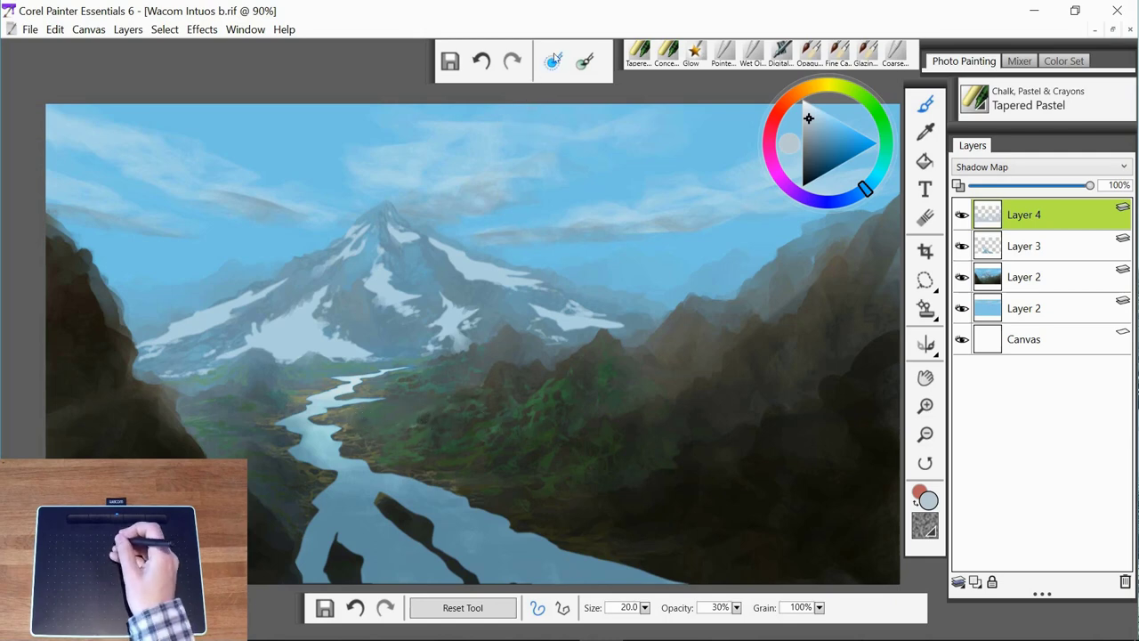
Enlarge the brush to 27.8, pick a slightly lighter colour, and shade the mountain snow.
key("bracketright")
key("bracketright")
key("bracketright")
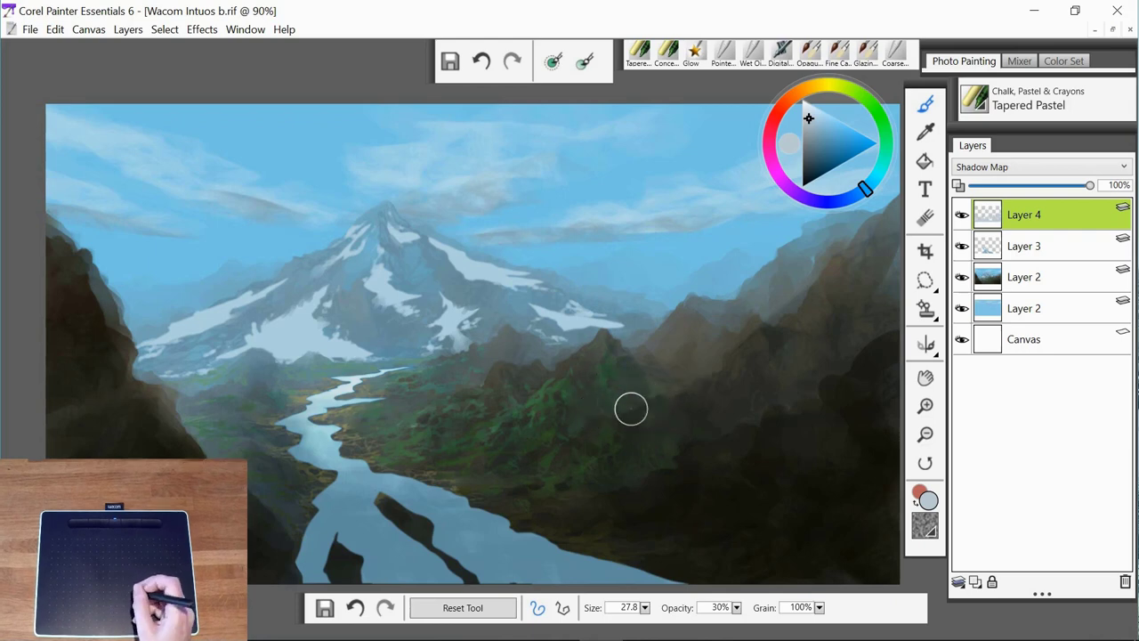
left_click(808, 113)
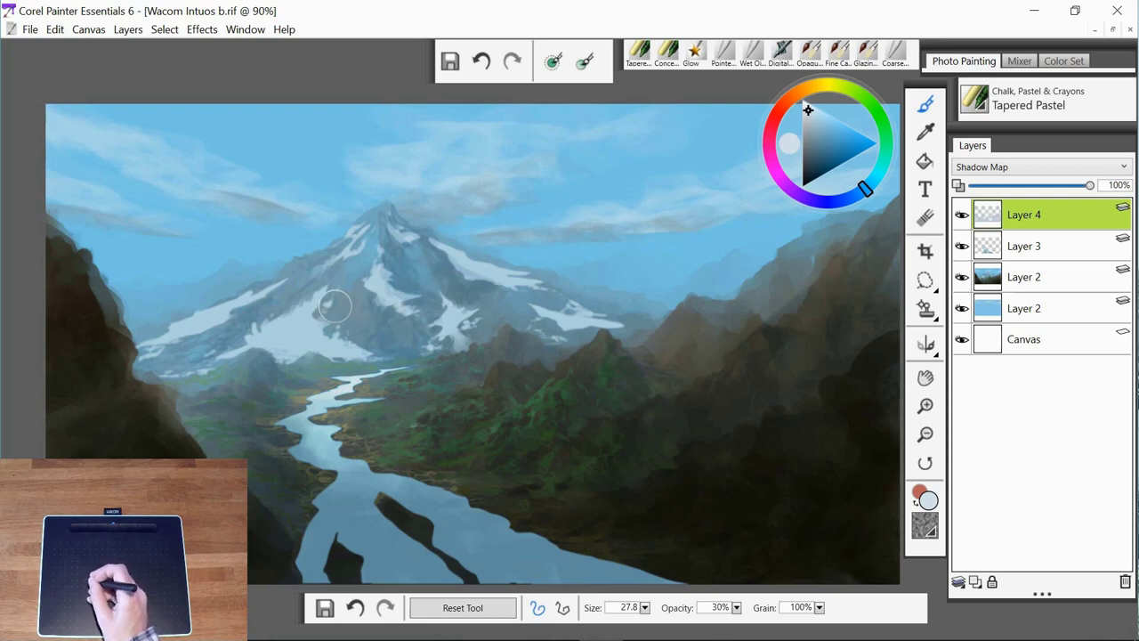
left_click_drag(329, 308, 340, 287)
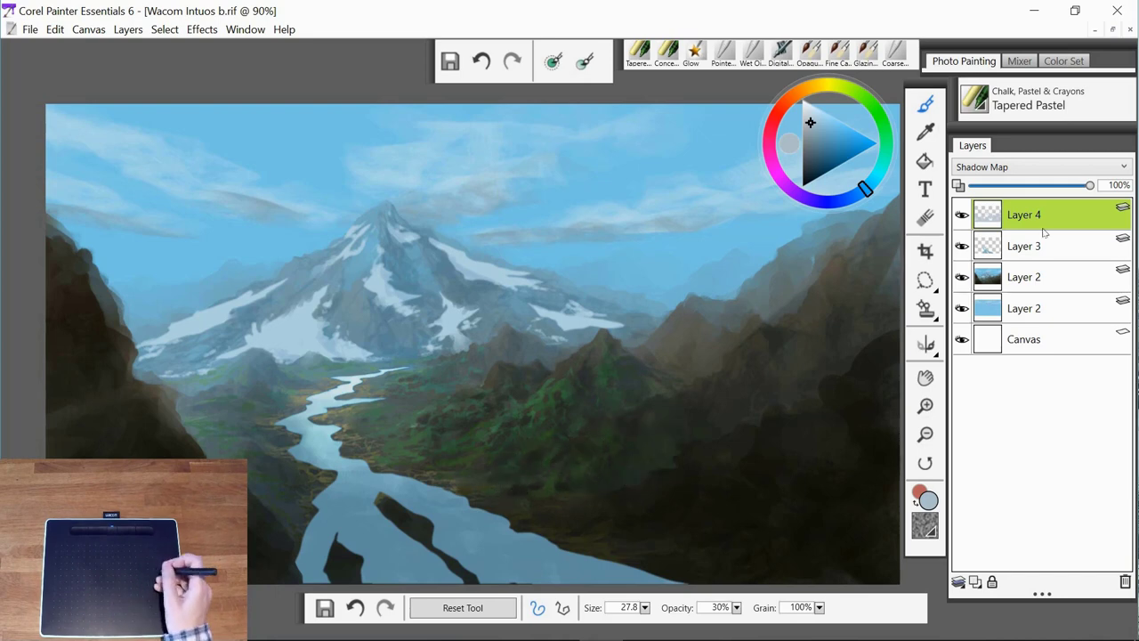
On Layer 2, sample the slopes' dark green, shift its hue, and choose a lighter green.
left_click(1030, 280)
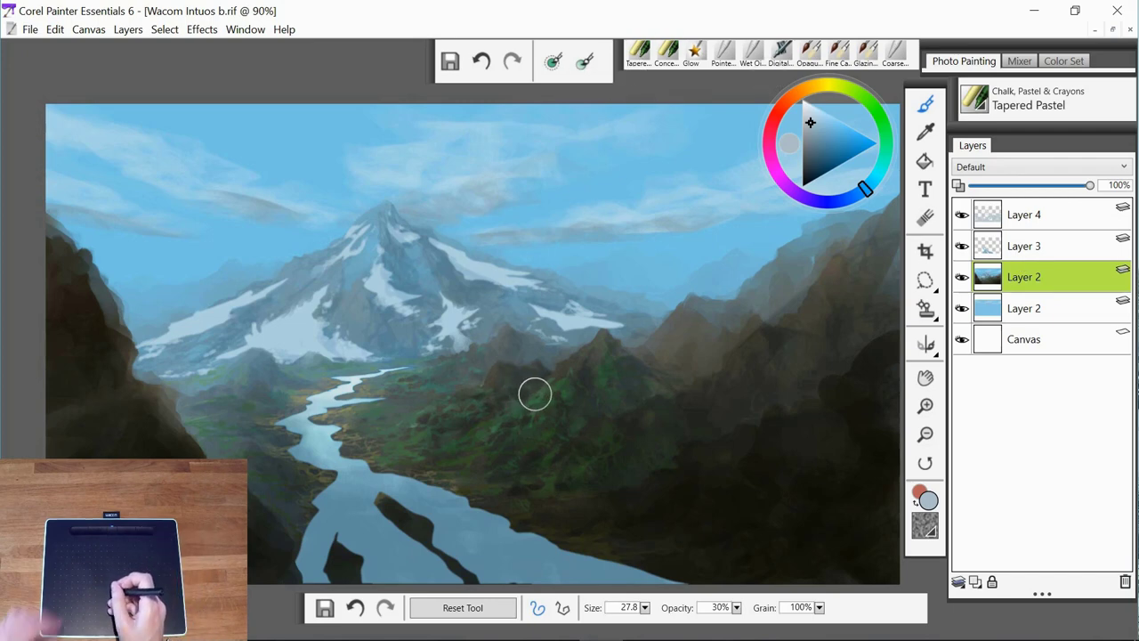
left_click(534, 413, "alt")
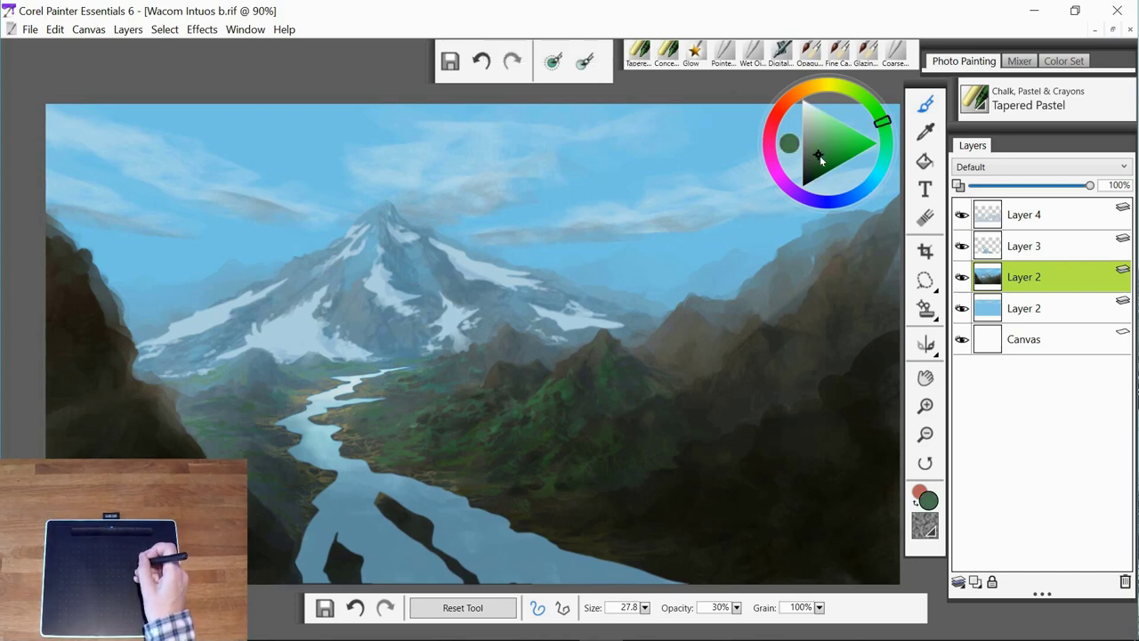
left_click_drag(888, 116, 876, 107)
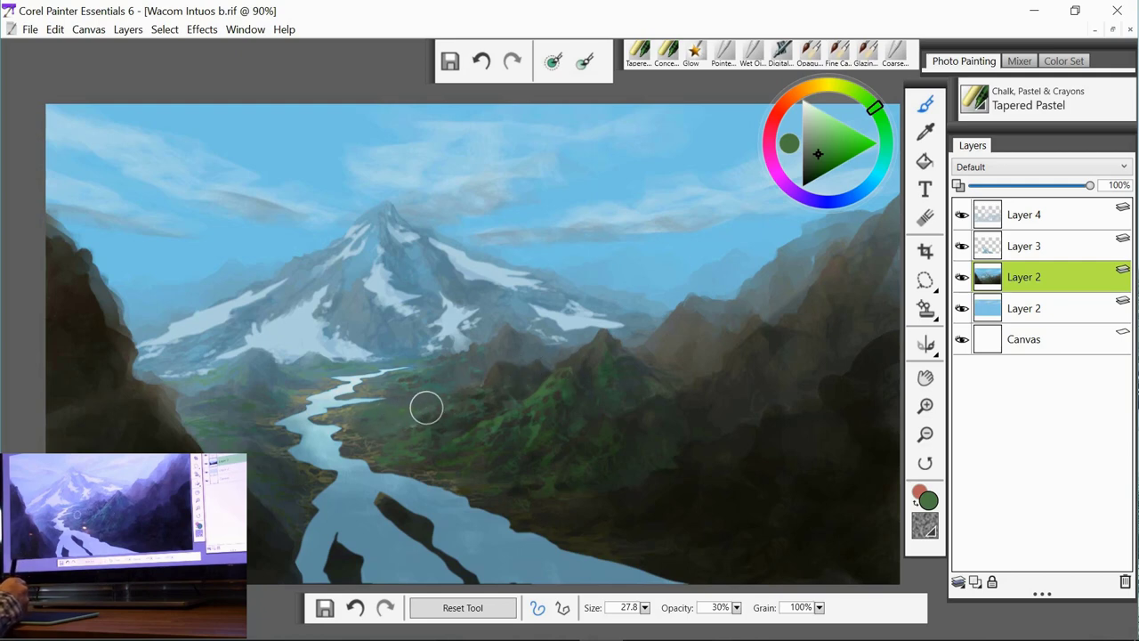
left_click(823, 145)
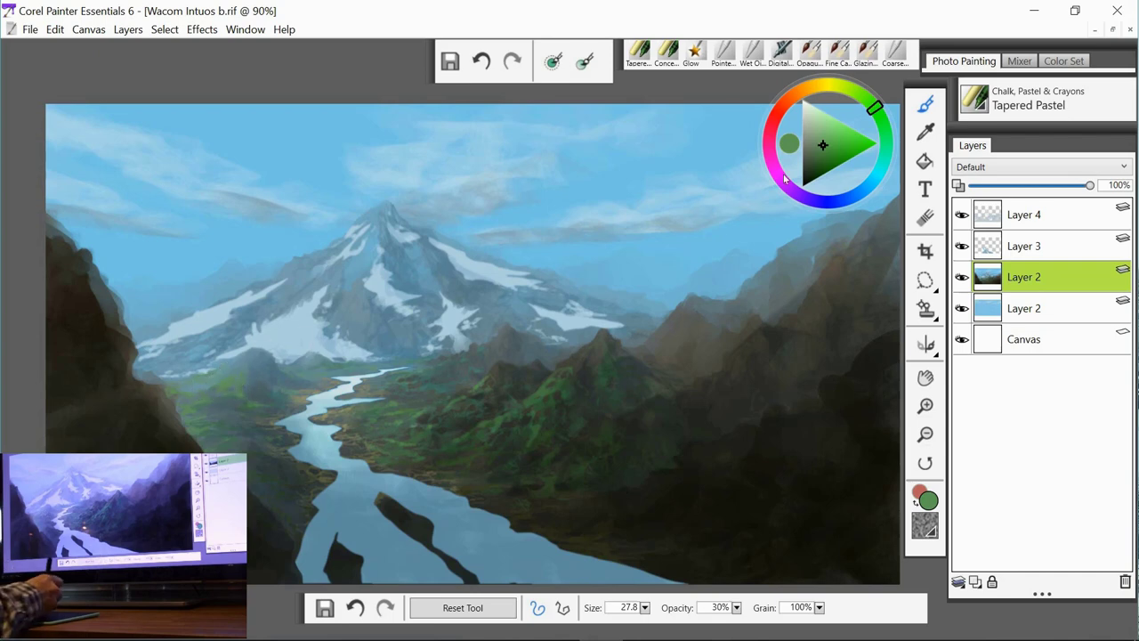
Brighten the green, stroke the river branch and valley slope, then shift the hue cooler.
left_click(825, 139)
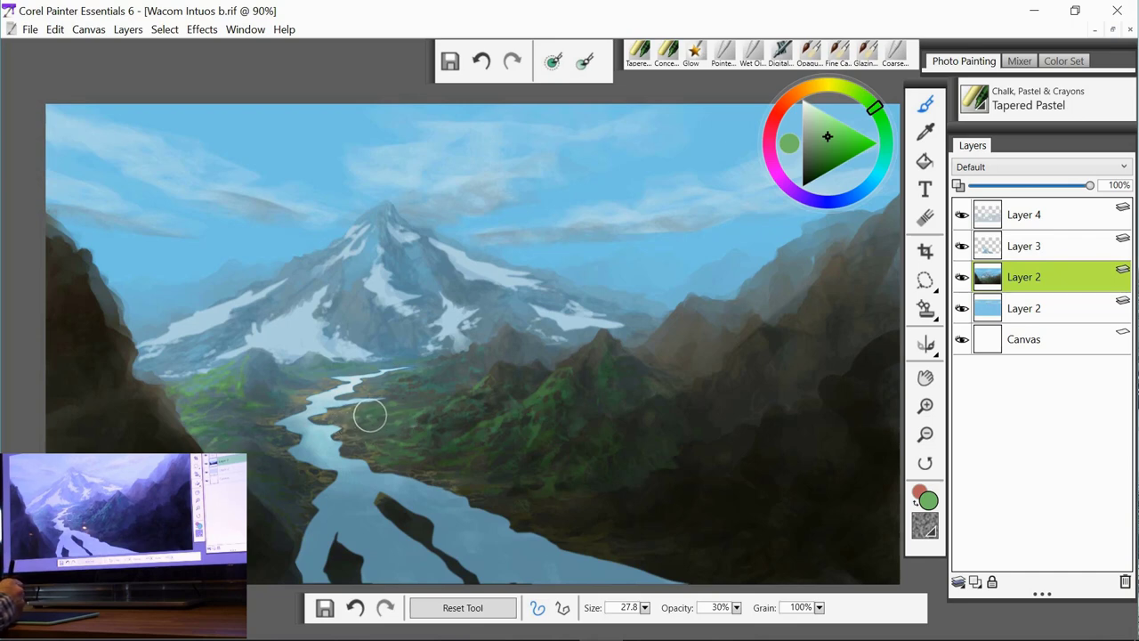
left_click_drag(374, 407, 383, 401)
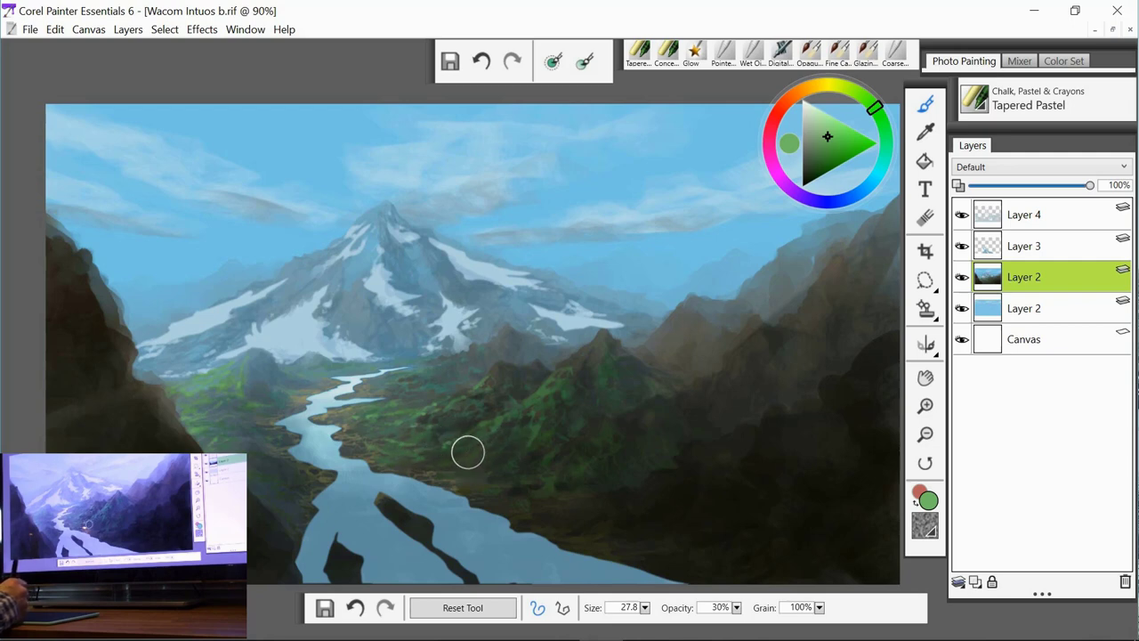
left_click_drag(472, 451, 471, 457)
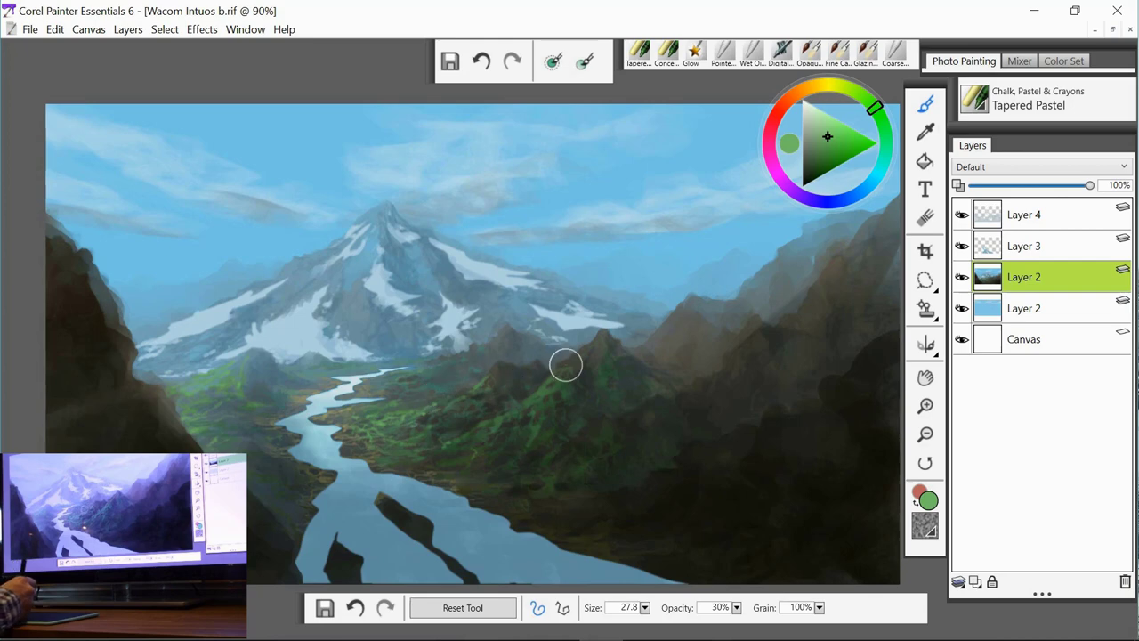
left_click_drag(873, 108, 883, 126)
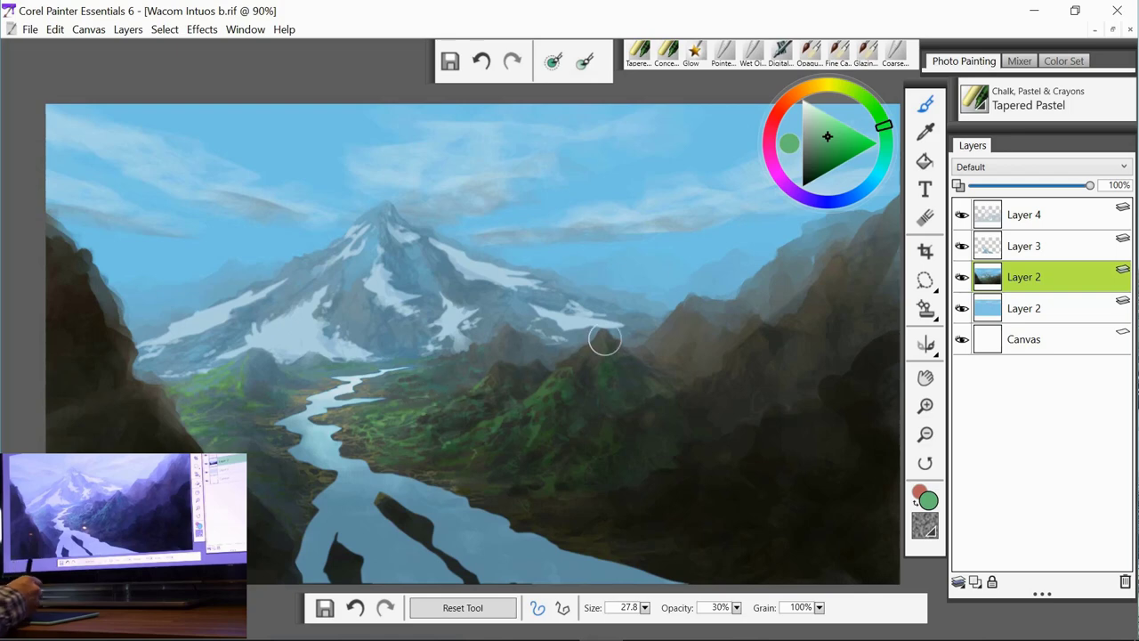
Move the paint colour further toward teal green on the hue ring.
left_click(884, 146)
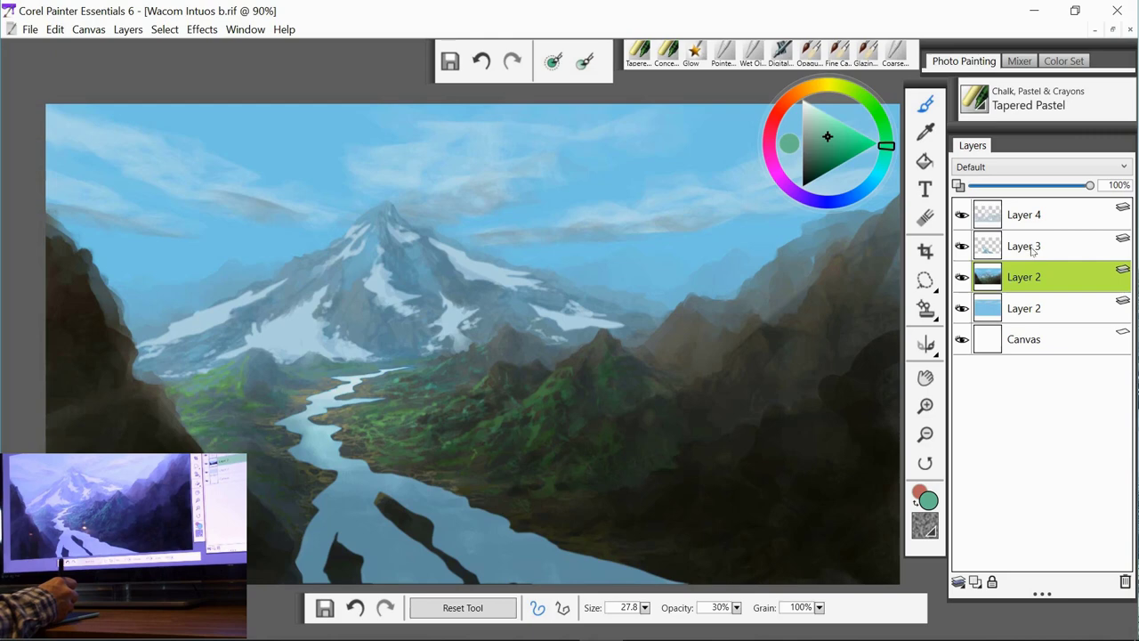
Collapse Layer 3 down into Layer 2 with Layer Commands.
left_click(1032, 252)
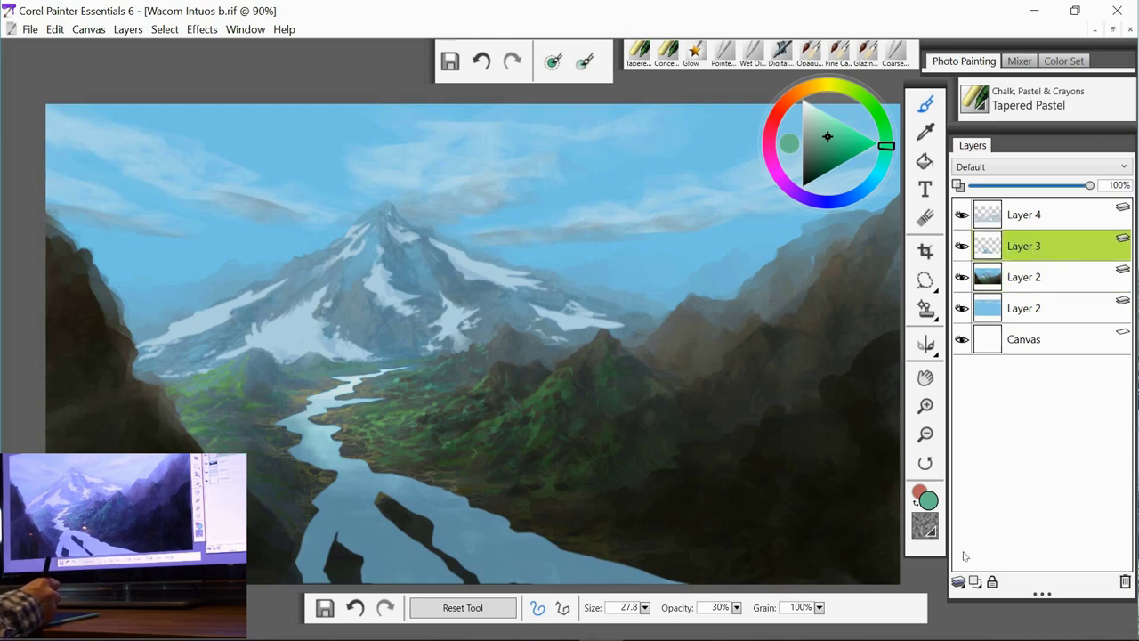
left_click(958, 582)
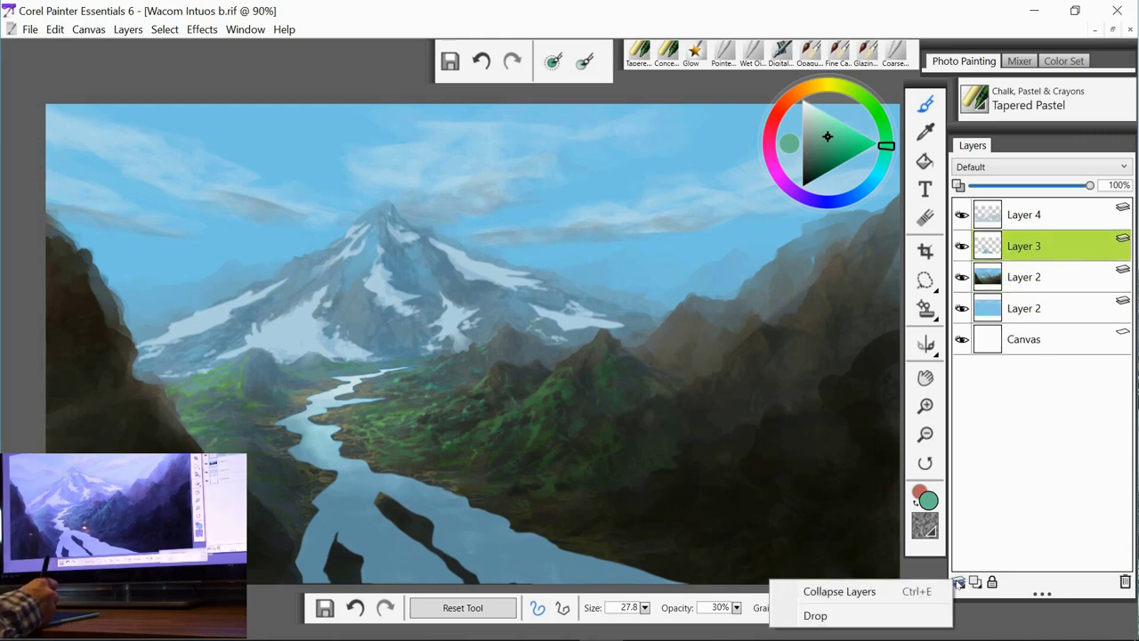
left_click(866, 592)
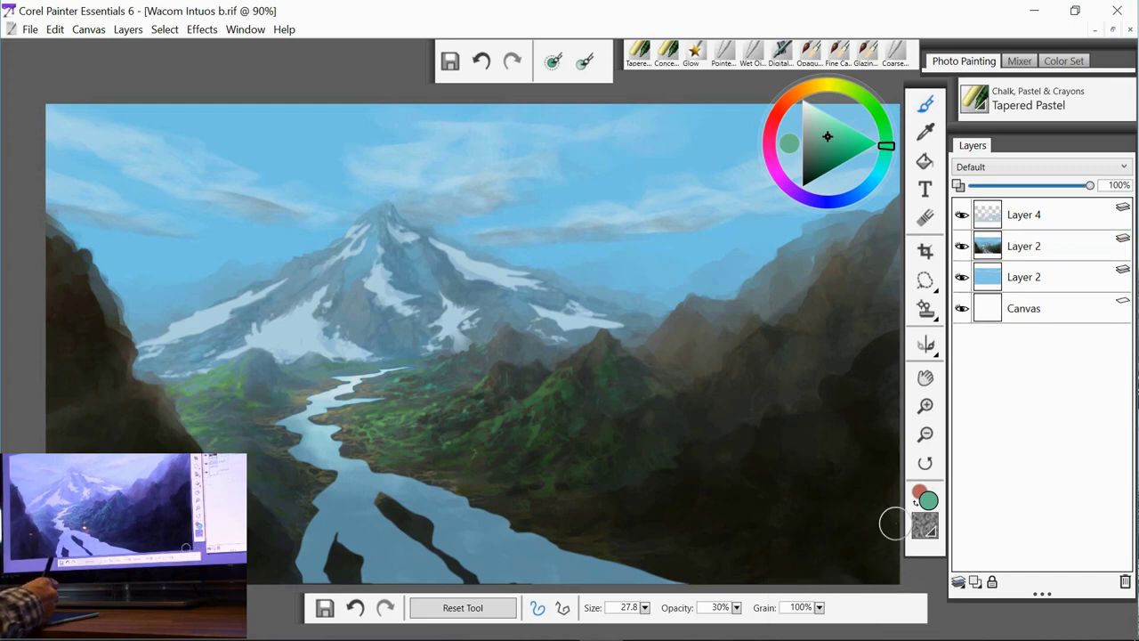
On Layer 2, sample the river's pale blue and zoom to 150% over the valley.
left_click(1036, 253)
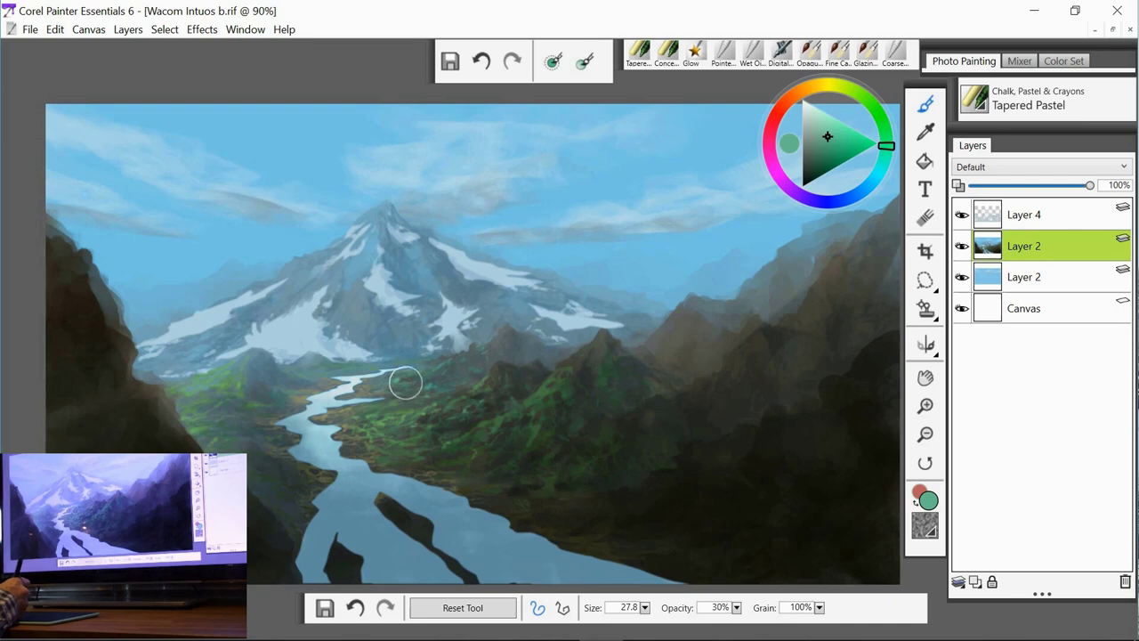
key("alt")
left_click(357, 393, "alt")
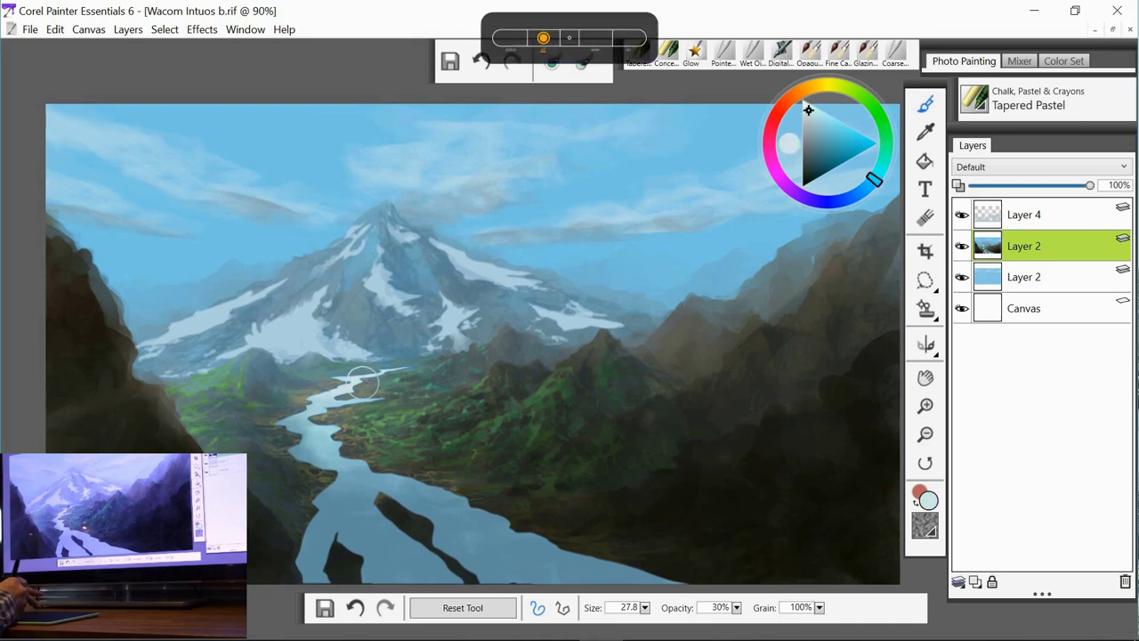
left_click(927, 405)
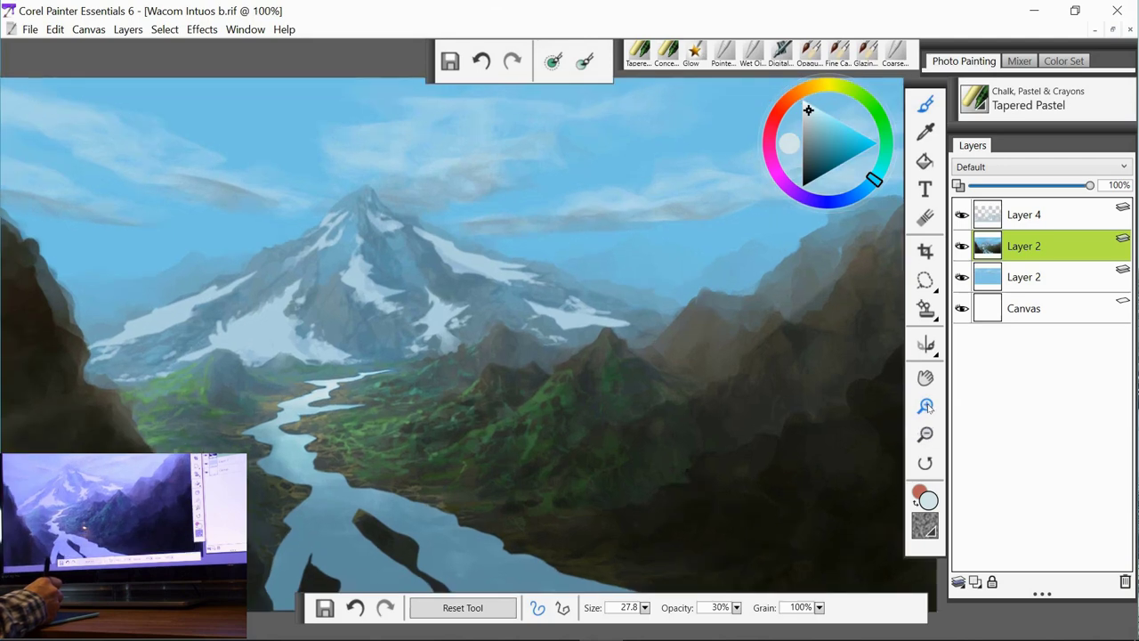
left_click(926, 406)
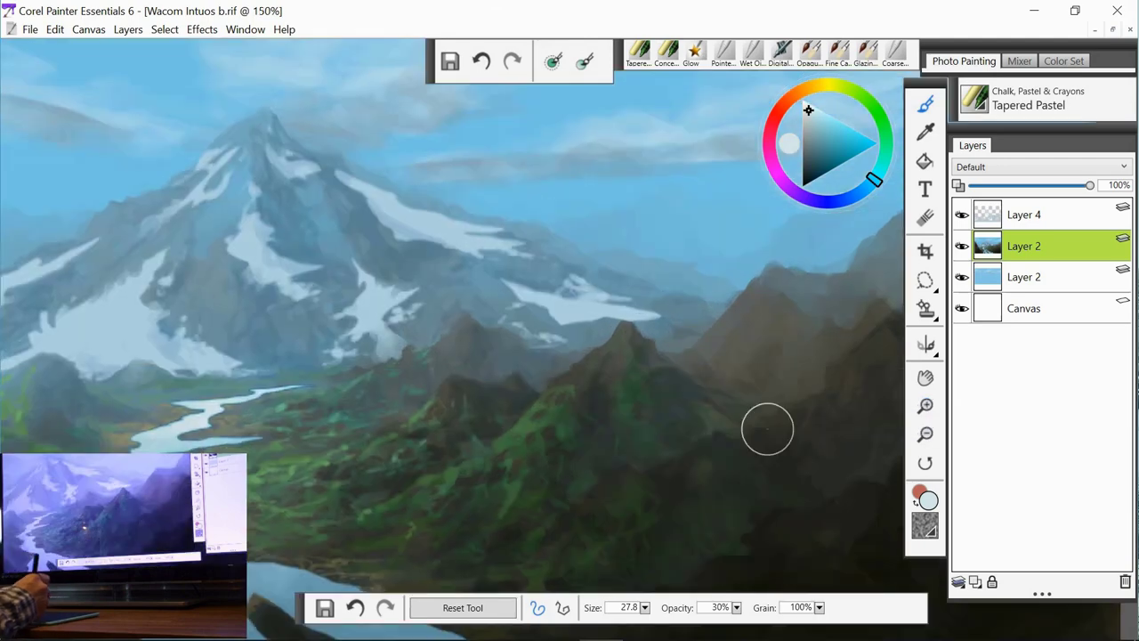
left_click(925, 378)
left_click_drag(444, 426, 659, 403)
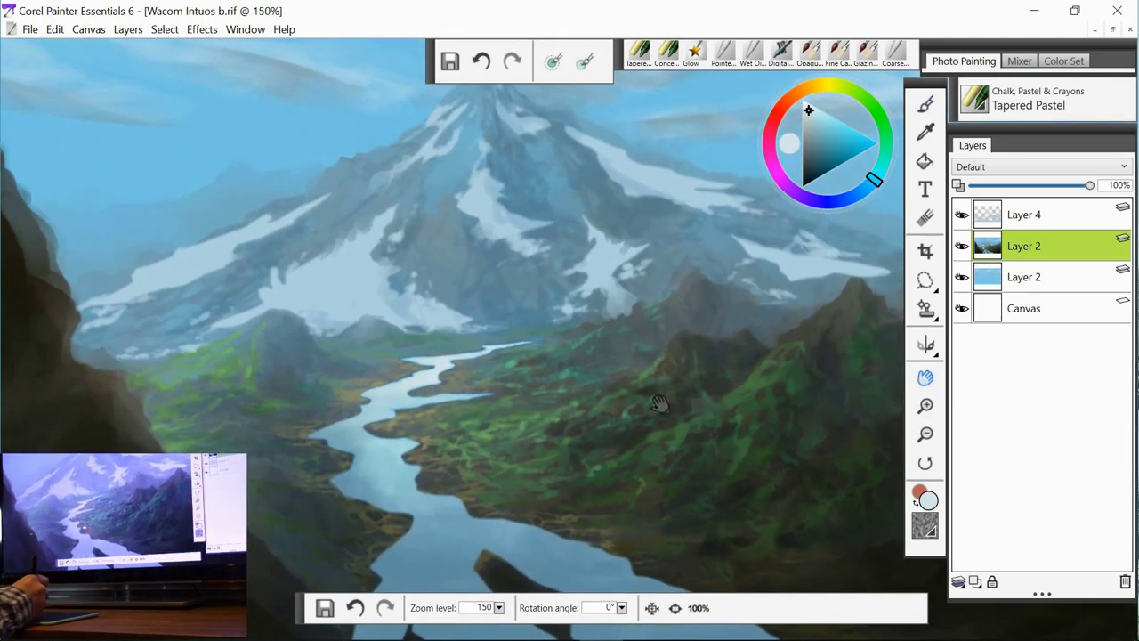
At brush size about 10, add a light dab on the slope and a thin line down the river.
left_click(926, 107)
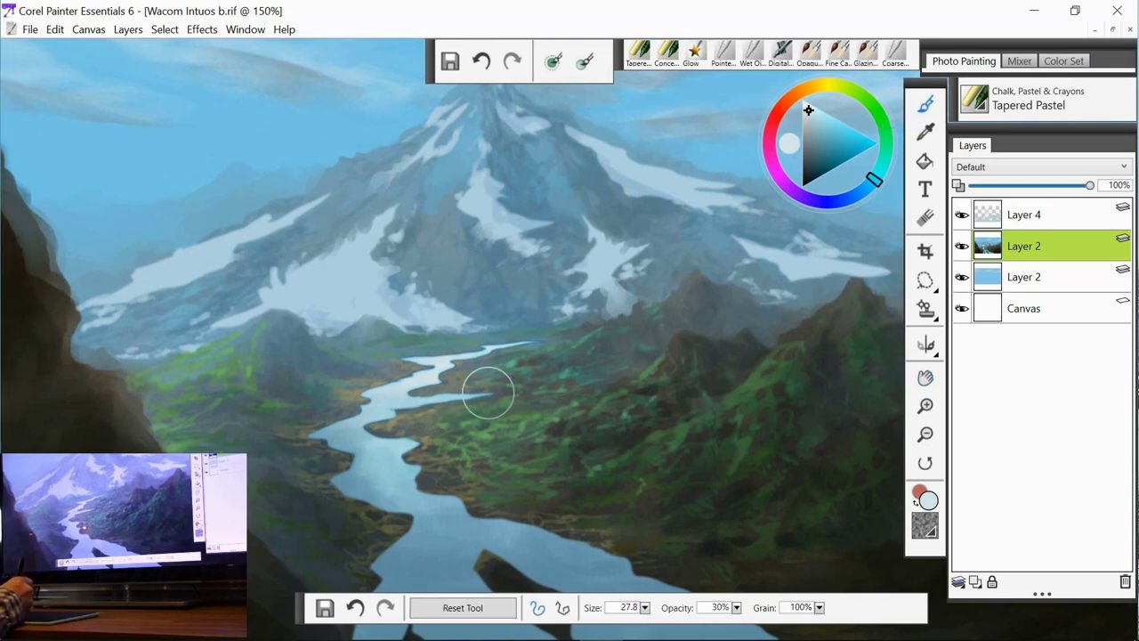
key("bracketright")
key("bracketright")
key("bracketright")
key("bracketright")
key("bracketright")
key("bracketright")
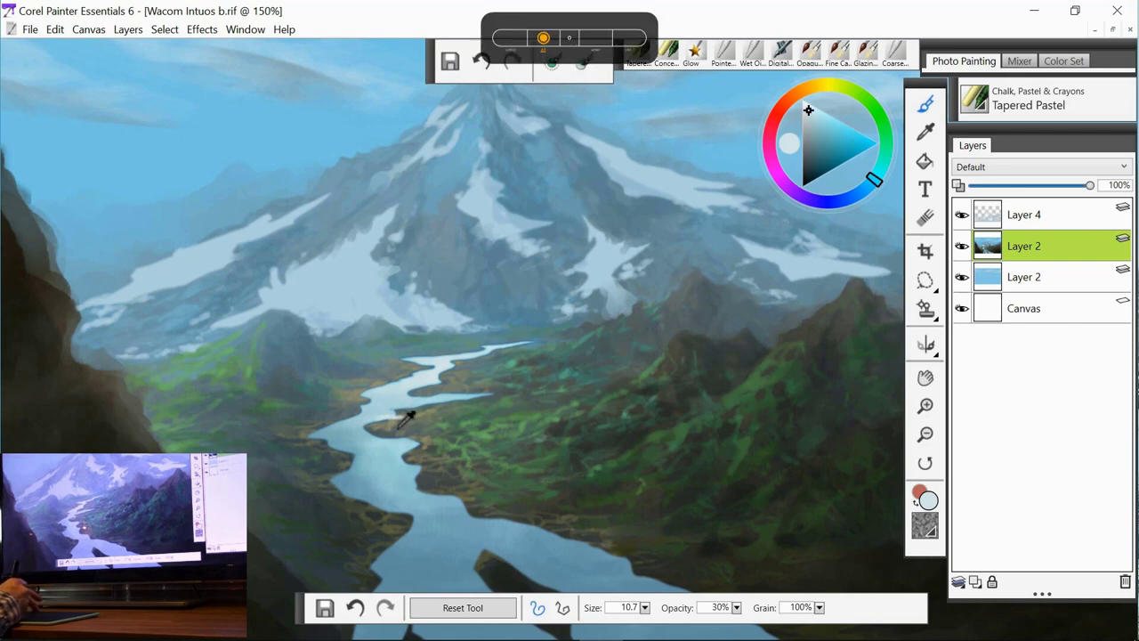
left_click(377, 419, "alt")
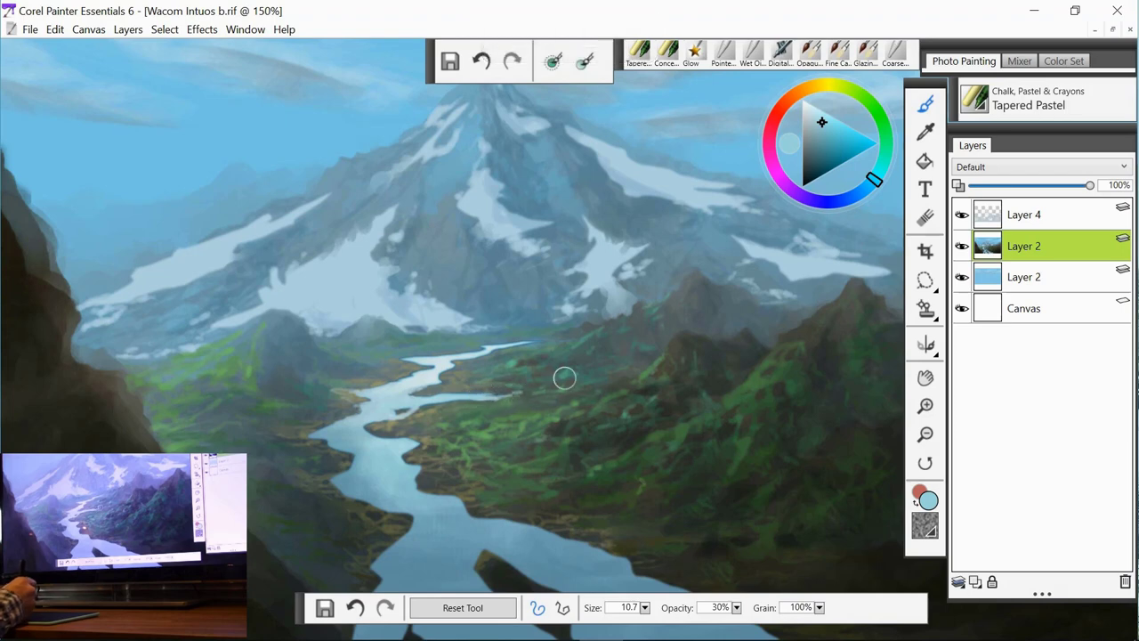
left_click_drag(518, 396, 560, 394)
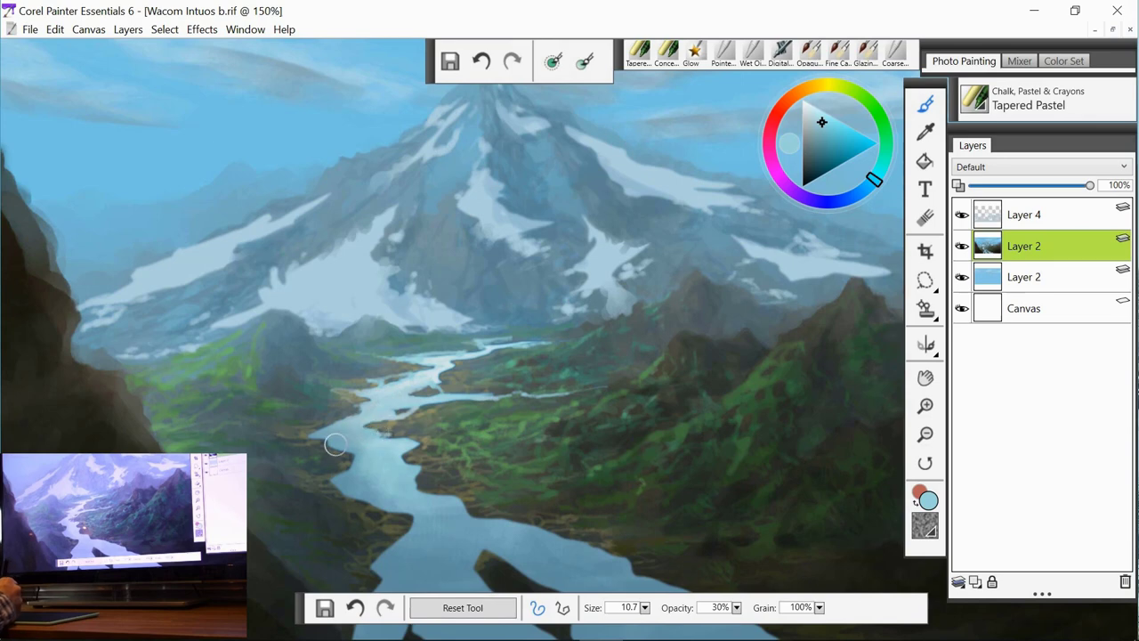
left_click_drag(415, 442, 435, 487)
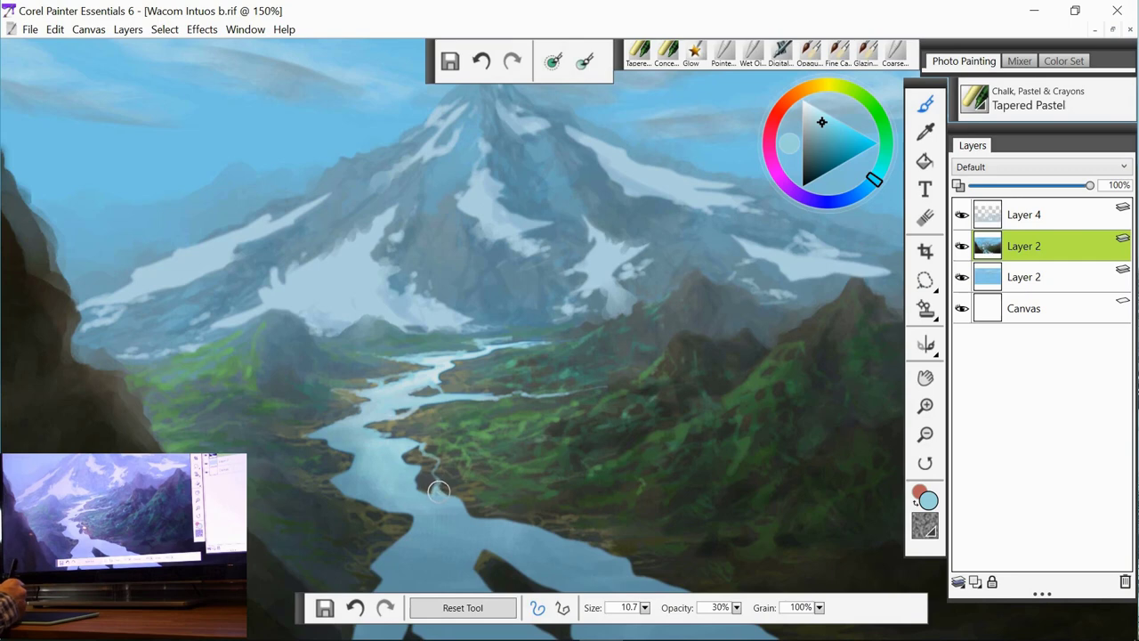
Pick a darker river blue, bring the lower river into view, and soften the dark rock's left edge.
left_click(438, 509, "alt")
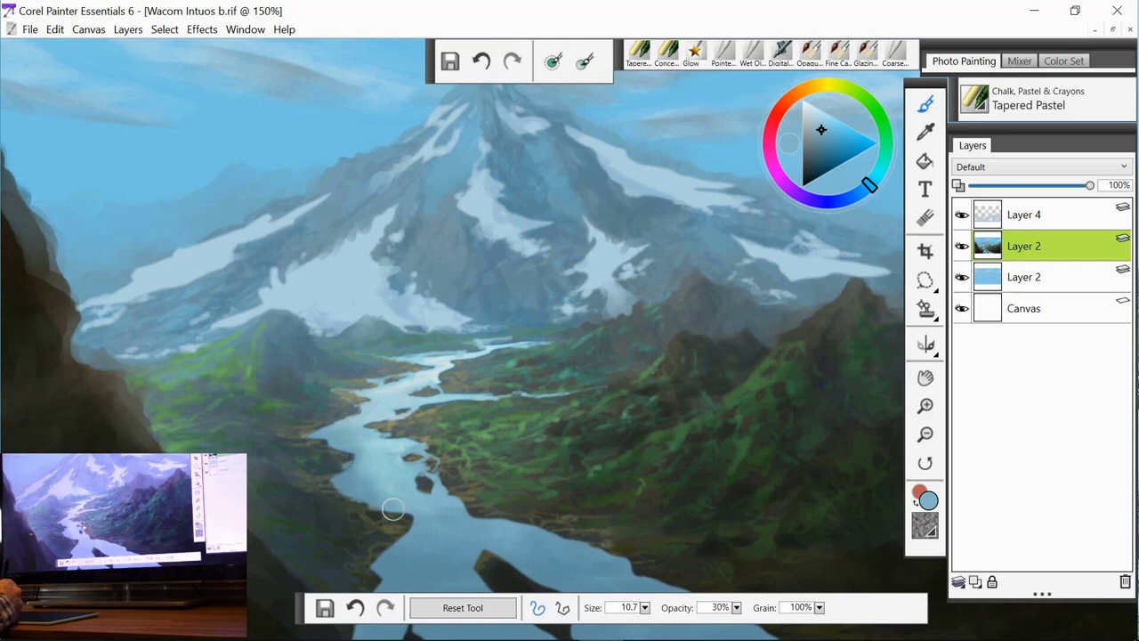
left_click(427, 547, "alt")
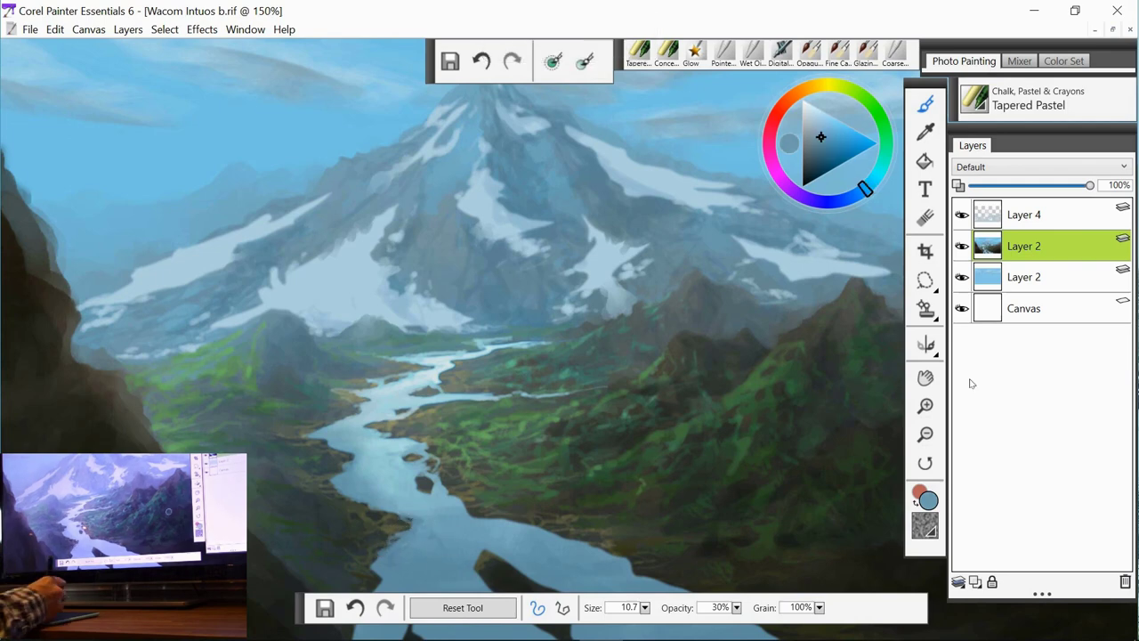
left_click(925, 377)
mouse_move(616, 447)
left_mouse_down()
mouse_move(616, 394)
mouse_move(580, 328)
left_mouse_up()
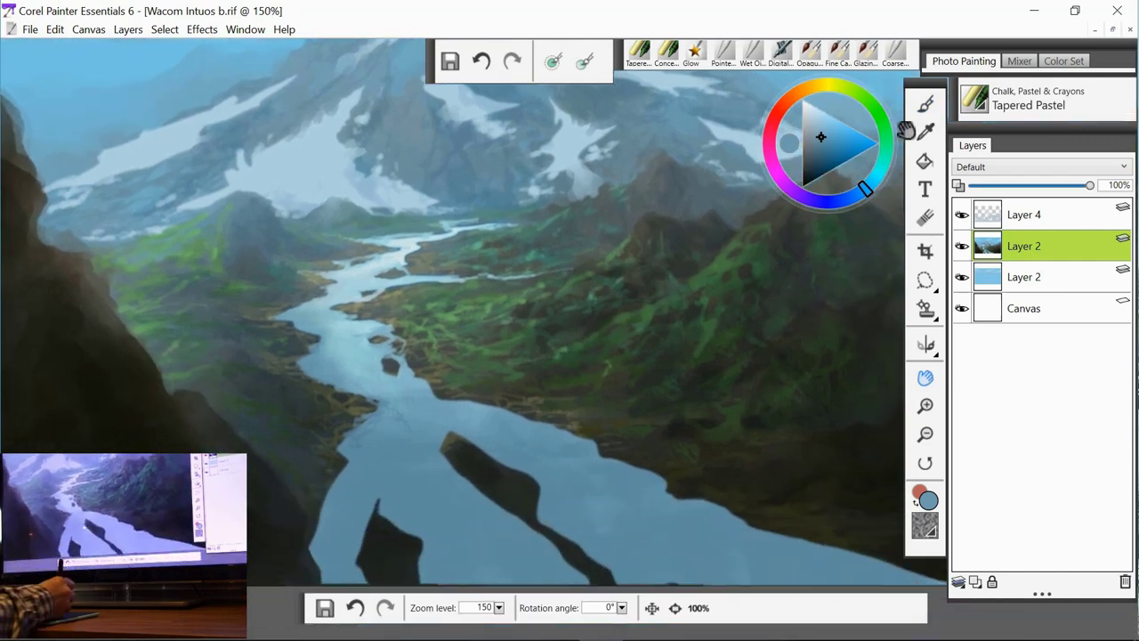
left_click(925, 104)
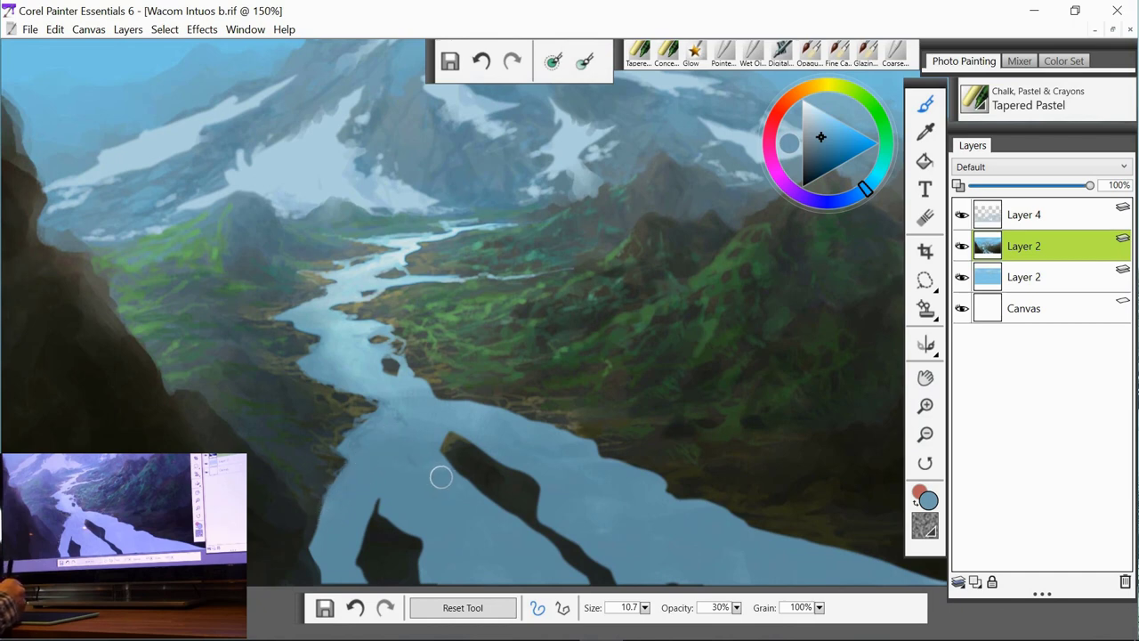
left_click_drag(439, 451, 490, 519)
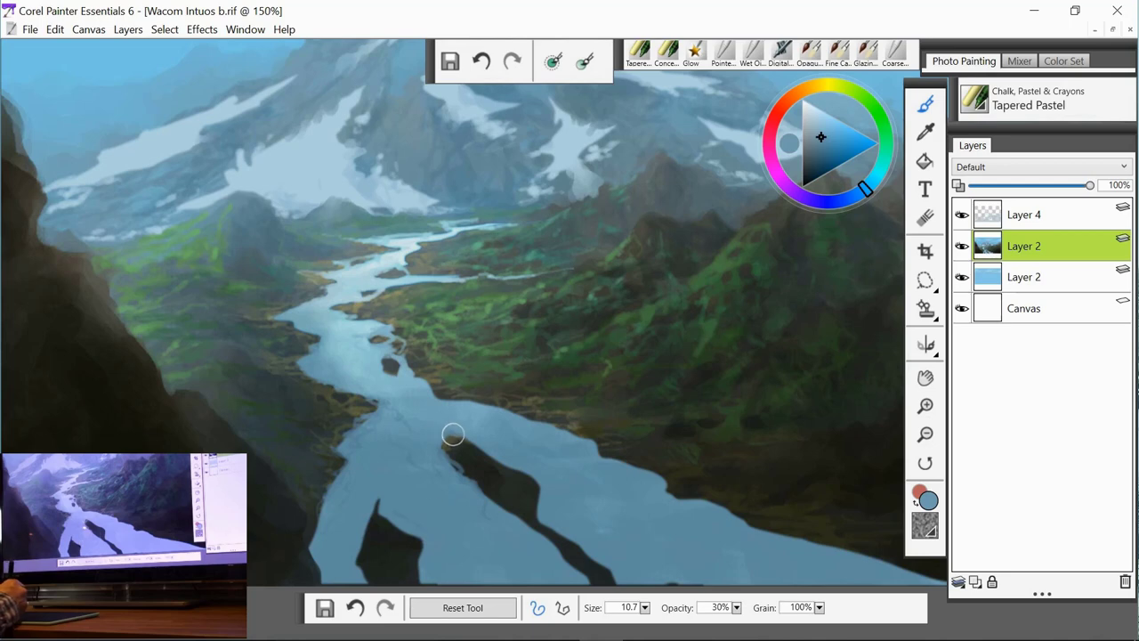
left_click(437, 391, "alt")
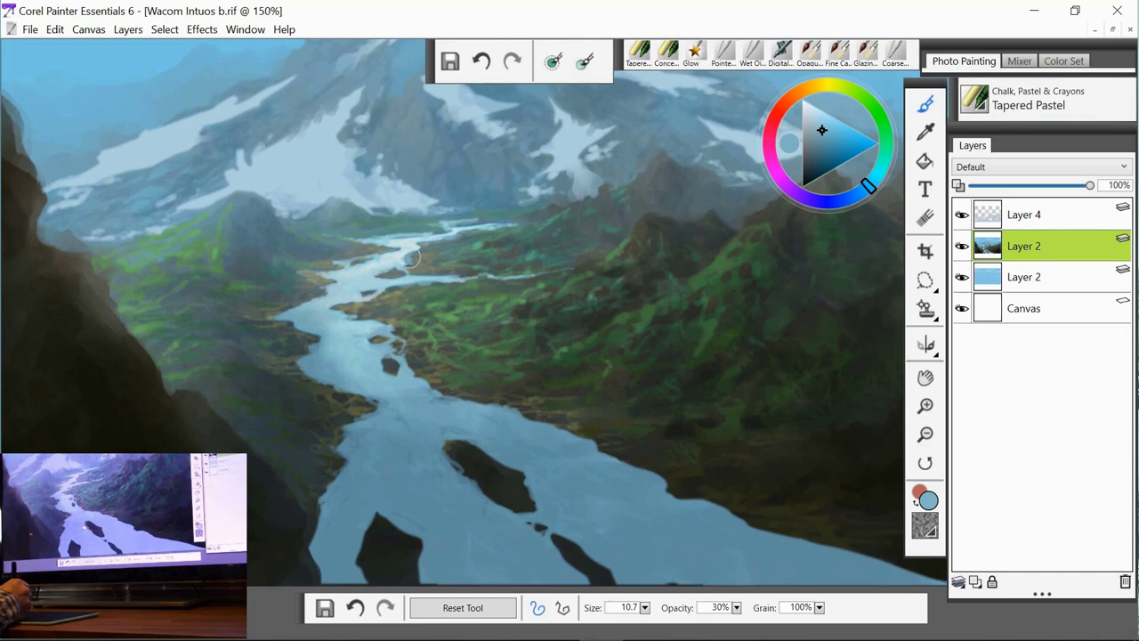
Zoom out to 100% and pan to centre the whole painting in the window.
left_click(925, 433)
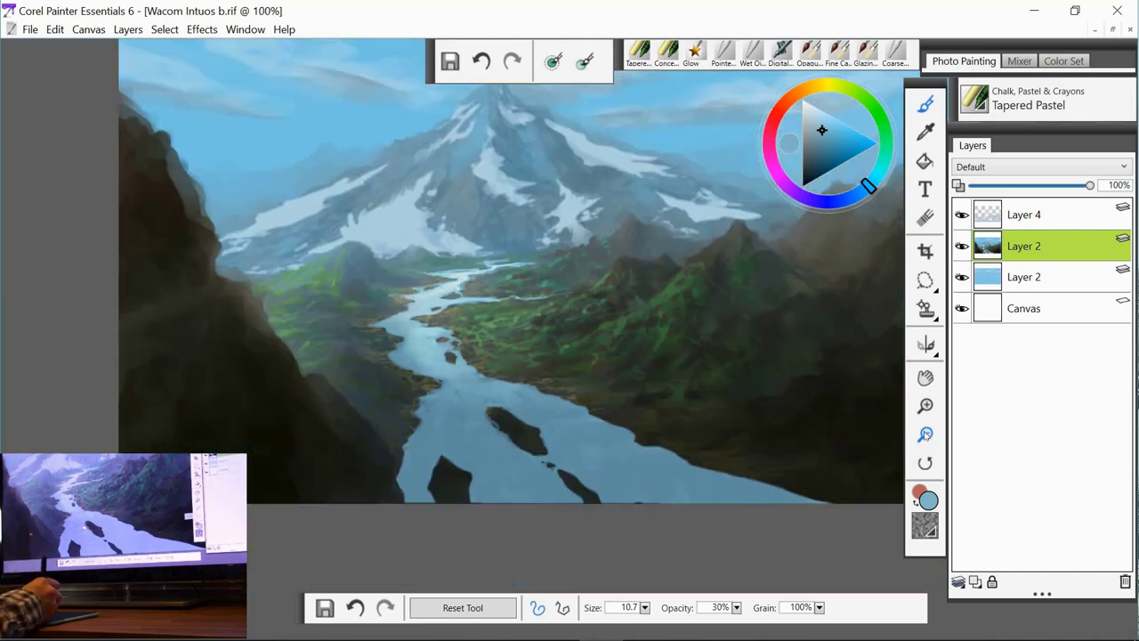
left_click(926, 377)
mouse_move(863, 394)
left_mouse_down()
mouse_move(771, 399)
mouse_move(658, 460)
mouse_move(685, 463)
mouse_move(691, 447)
left_mouse_up()
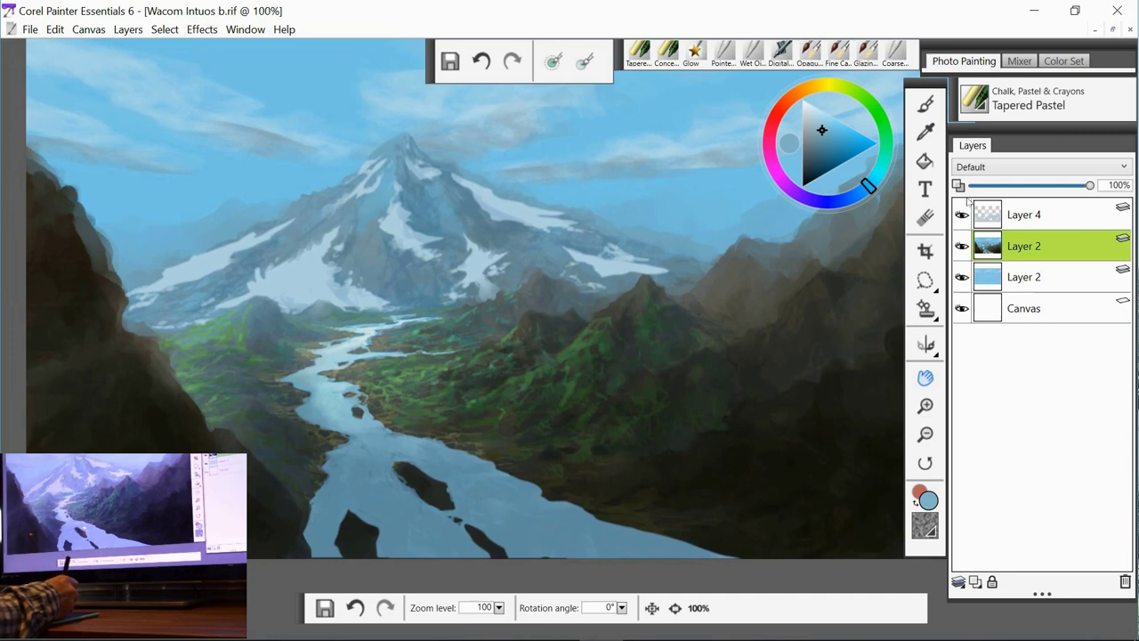
Load the F-X Glow brush from recent brushes and enlarge it to 128.8.
left_click(925, 104)
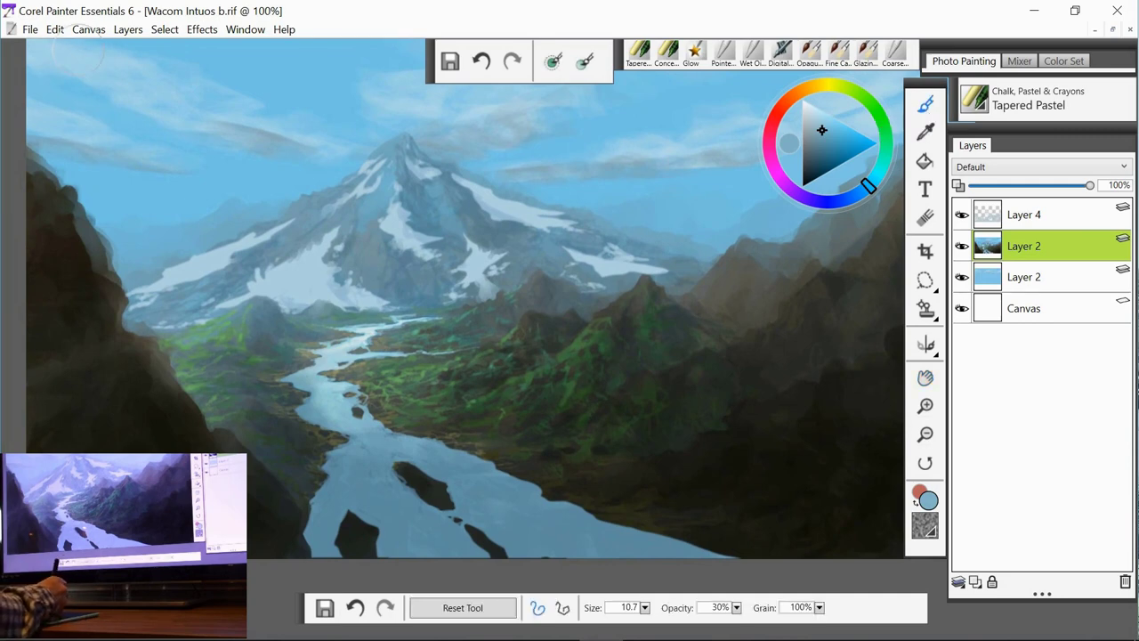
left_click(691, 53)
left_click_drag(419, 400, 495, 399)
Paint broad dark-teal Glow haze over the upper sky, left cliff edge and left snowfield.
left_click(815, 175)
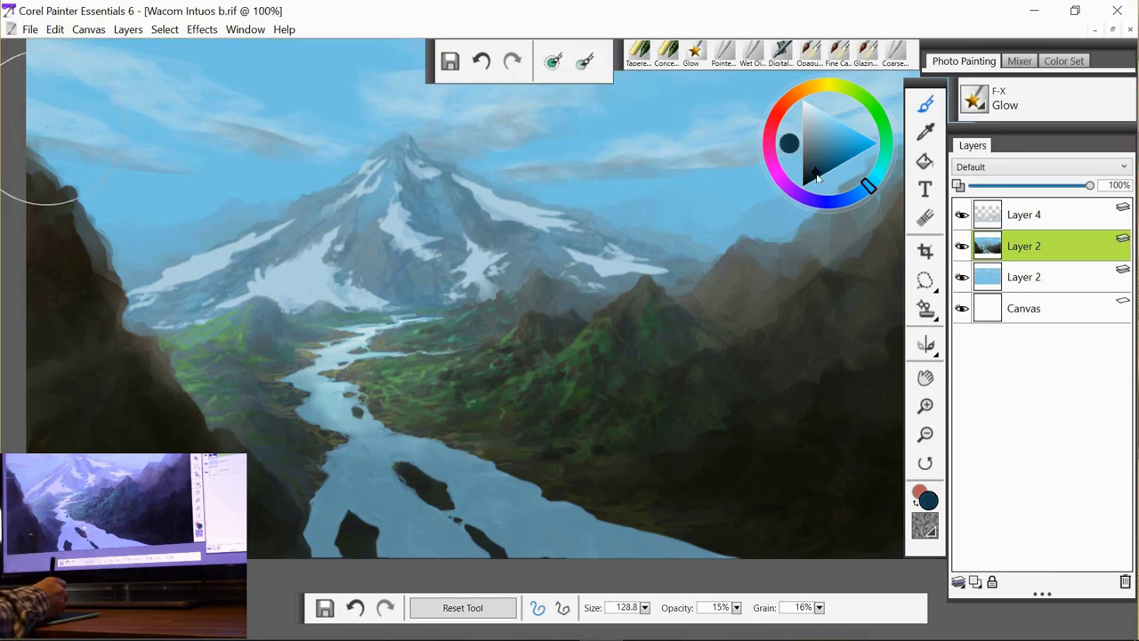
mouse_move(63, 140)
left_mouse_down()
mouse_move(51, 191)
mouse_move(129, 164)
mouse_move(169, 231)
mouse_move(205, 200)
mouse_move(260, 203)
mouse_move(229, 191)
mouse_move(101, 280)
mouse_move(254, 204)
mouse_move(181, 264)
mouse_move(285, 260)
mouse_move(253, 275)
mouse_move(281, 312)
mouse_move(246, 275)
mouse_move(163, 330)
mouse_move(183, 344)
mouse_move(226, 315)
mouse_move(261, 241)
mouse_move(262, 170)
mouse_move(178, 267)
mouse_move(133, 169)
mouse_move(82, 142)
left_mouse_up()
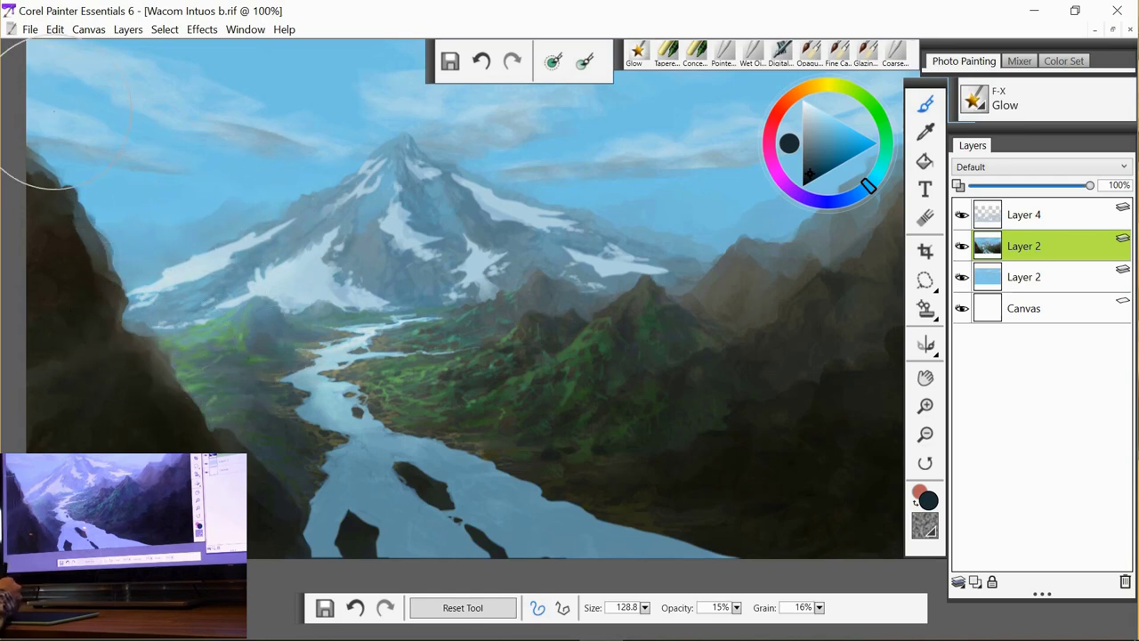
mouse_move(54, 107)
left_mouse_down()
mouse_move(86, 133)
mouse_move(138, 144)
mouse_move(27, 98)
mouse_move(64, 99)
mouse_move(140, 135)
mouse_move(201, 104)
mouse_move(214, 129)
mouse_move(368, 99)
mouse_move(409, 111)
mouse_move(402, 130)
mouse_move(431, 147)
mouse_move(370, 158)
mouse_move(361, 169)
mouse_move(381, 172)
mouse_move(311, 223)
mouse_move(372, 311)
mouse_move(412, 306)
mouse_move(338, 306)
mouse_move(416, 309)
mouse_move(290, 312)
mouse_move(478, 259)
left_mouse_up()
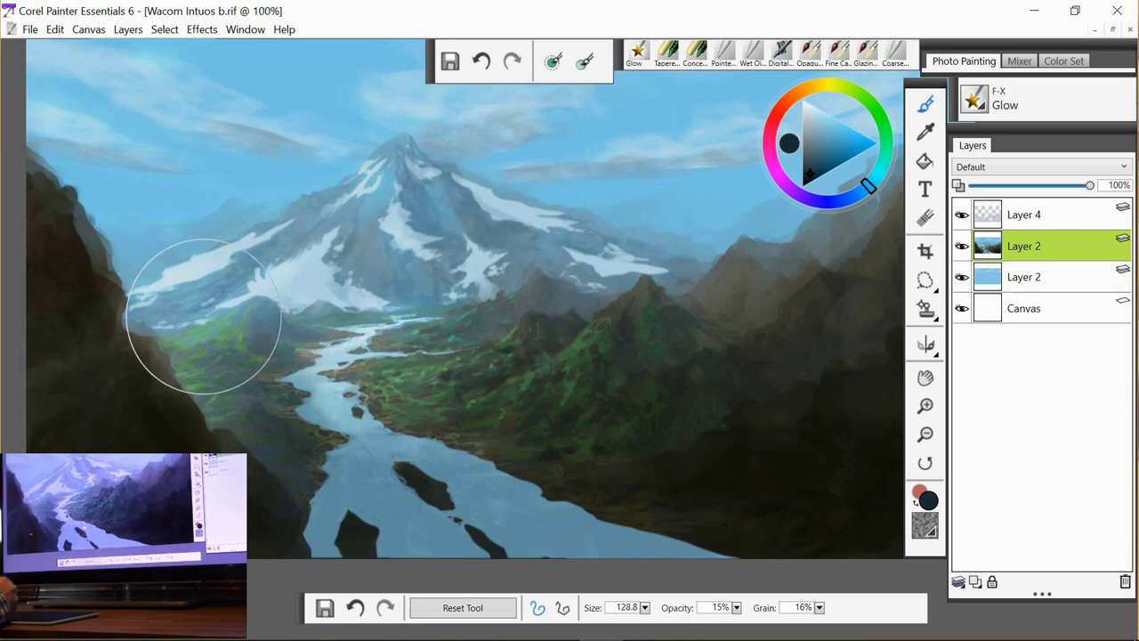
mouse_move(183, 311)
left_mouse_down()
mouse_move(242, 316)
mouse_move(151, 326)
mouse_move(243, 350)
mouse_move(443, 327)
mouse_move(479, 336)
mouse_move(477, 312)
mouse_move(466, 332)
mouse_move(363, 339)
mouse_move(467, 342)
mouse_move(385, 354)
mouse_move(463, 350)
mouse_move(400, 347)
mouse_move(491, 340)
mouse_move(483, 333)
mouse_move(518, 314)
mouse_move(443, 336)
mouse_move(557, 297)
mouse_move(708, 294)
mouse_move(694, 308)
mouse_move(729, 312)
mouse_move(756, 294)
mouse_move(804, 288)
mouse_move(674, 266)
mouse_move(667, 286)
mouse_move(660, 269)
mouse_move(662, 280)
mouse_move(596, 286)
mouse_move(583, 299)
mouse_move(588, 289)
mouse_move(600, 296)
mouse_move(613, 270)
mouse_move(624, 291)
mouse_move(633, 271)
mouse_move(675, 266)
mouse_move(693, 247)
mouse_move(720, 259)
mouse_move(726, 236)
mouse_move(614, 227)
mouse_move(675, 204)
mouse_move(564, 205)
mouse_move(616, 202)
mouse_move(550, 196)
mouse_move(529, 197)
mouse_move(583, 206)
mouse_move(677, 191)
mouse_move(764, 203)
mouse_move(734, 208)
mouse_move(763, 203)
mouse_move(712, 191)
mouse_move(682, 216)
mouse_move(738, 199)
mouse_move(703, 228)
mouse_move(636, 242)
mouse_move(735, 229)
mouse_move(841, 273)
mouse_move(762, 305)
mouse_move(656, 236)
mouse_move(737, 223)
left_mouse_up()
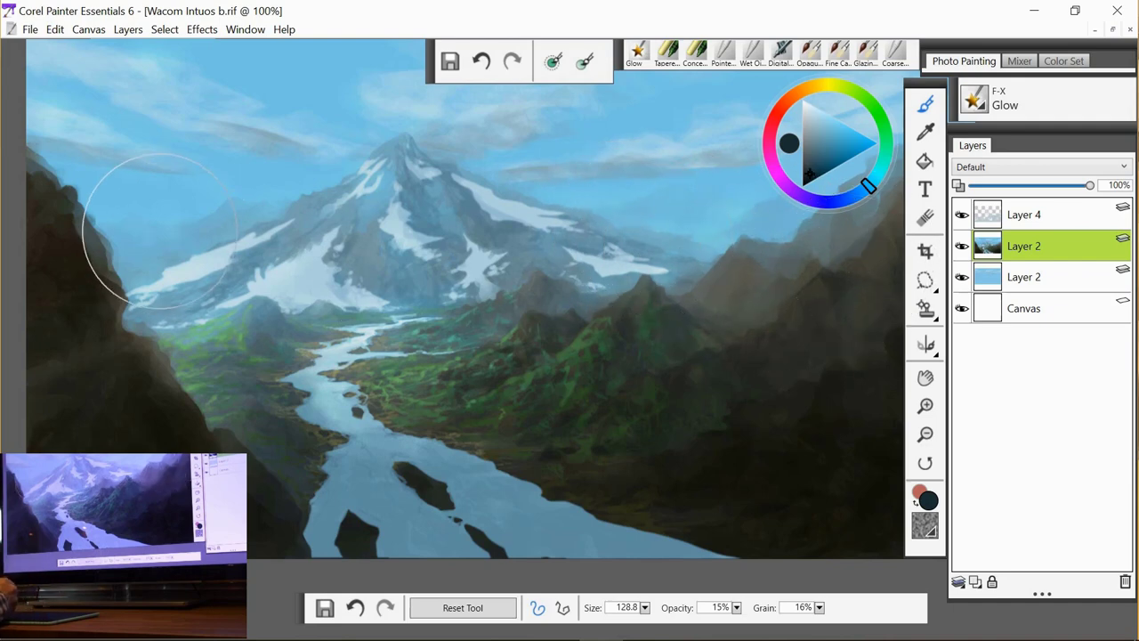
mouse_move(160, 230)
left_mouse_down()
mouse_move(120, 277)
mouse_move(159, 289)
mouse_move(154, 252)
mouse_move(267, 244)
mouse_move(281, 231)
mouse_move(155, 239)
mouse_move(267, 252)
mouse_move(155, 279)
mouse_move(172, 262)
mouse_move(306, 270)
mouse_move(167, 290)
mouse_move(220, 313)
left_mouse_up()
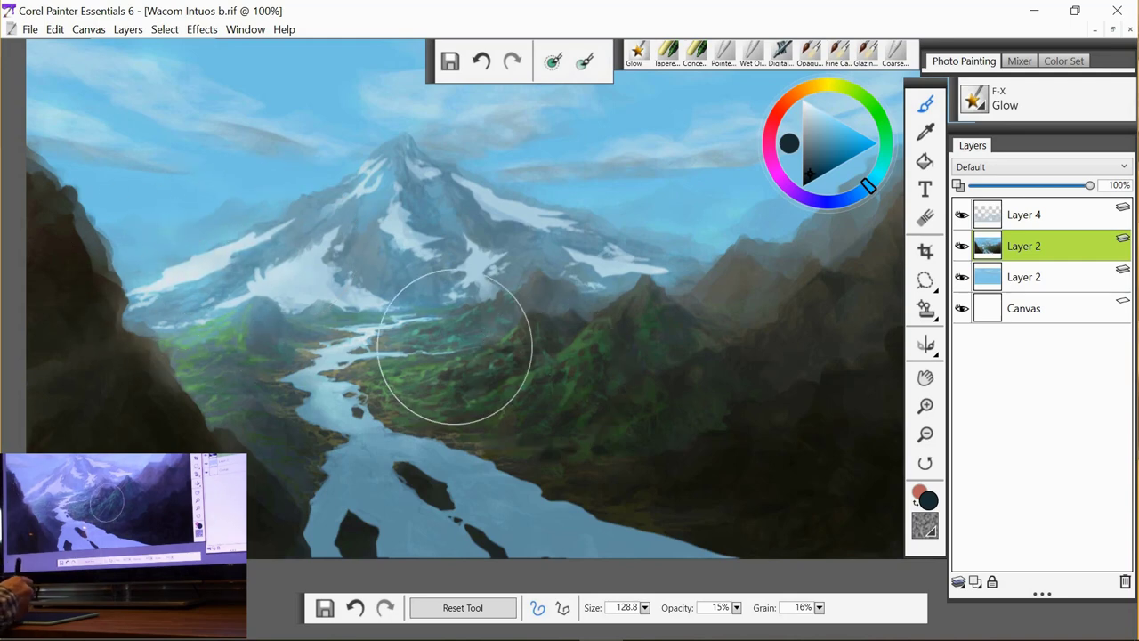
mouse_move(311, 255)
left_mouse_down()
mouse_move(328, 229)
mouse_move(299, 258)
left_mouse_up()
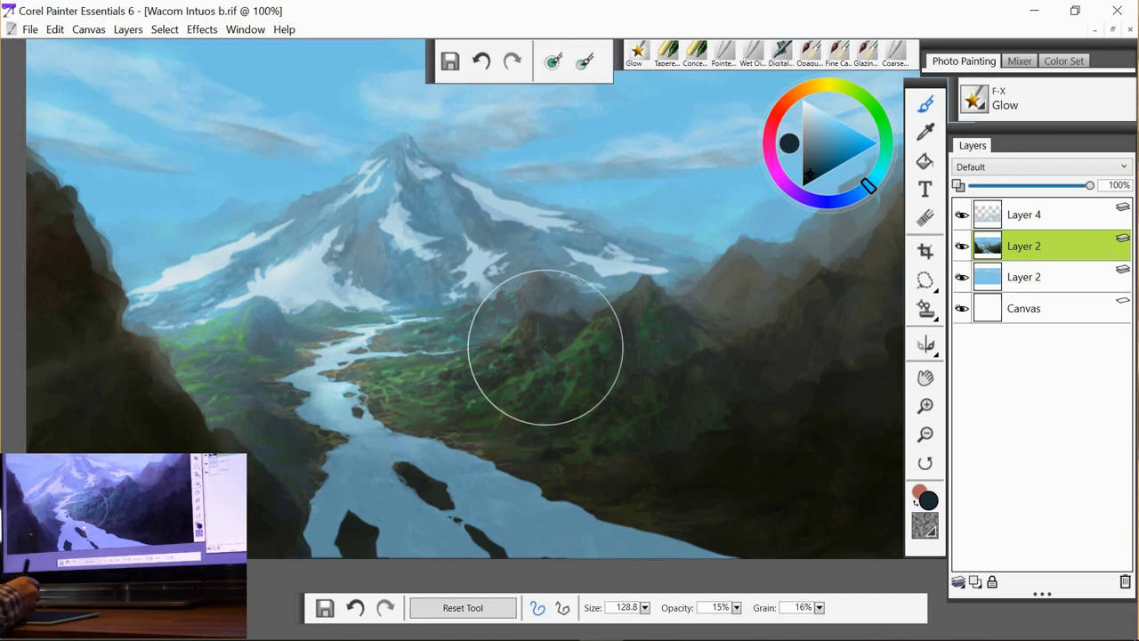
left_click(879, 116)
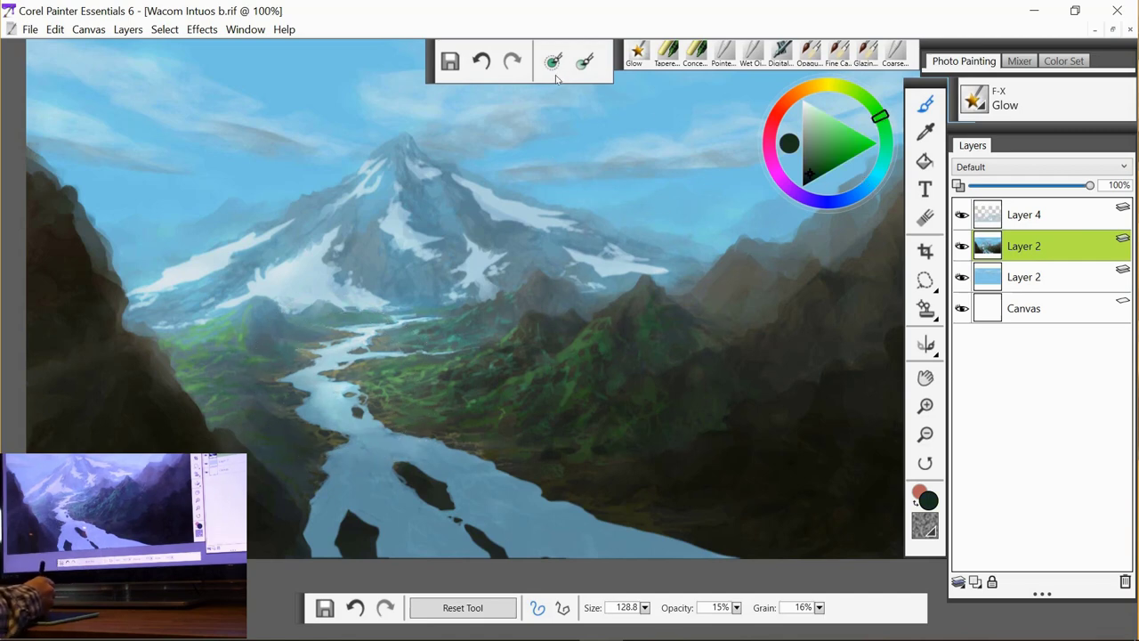
Shrink the Glow brush to 48.1, then switch the colour back to dark blue.
mouse_move(417, 389)
left_mouse_down()
mouse_move(455, 389)
mouse_move(438, 389)
left_mouse_up()
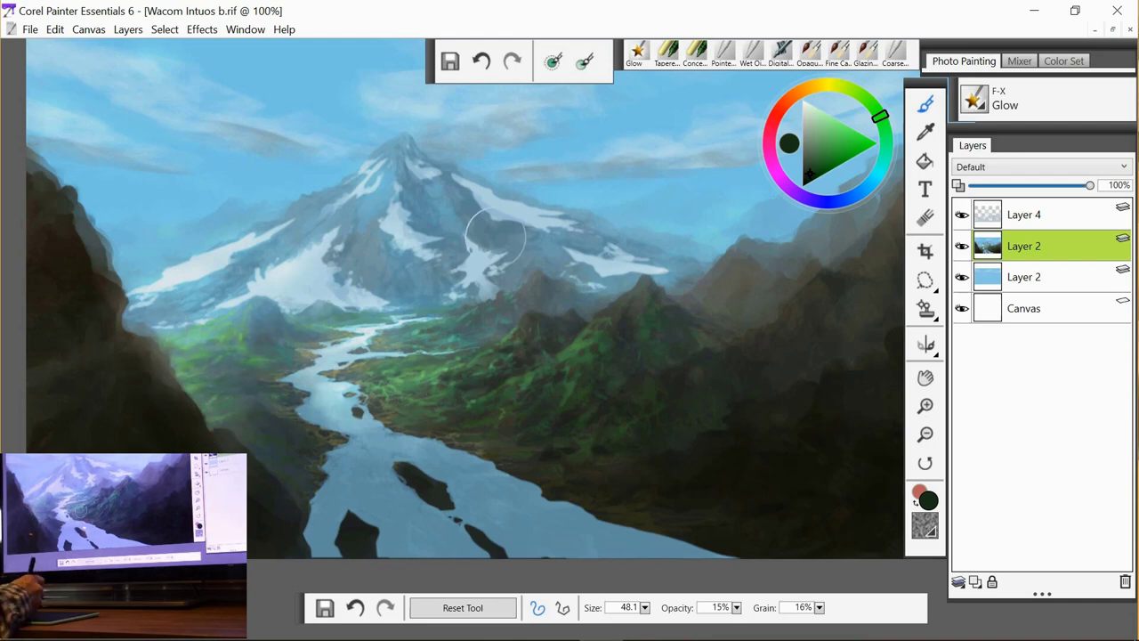
left_click(859, 190)
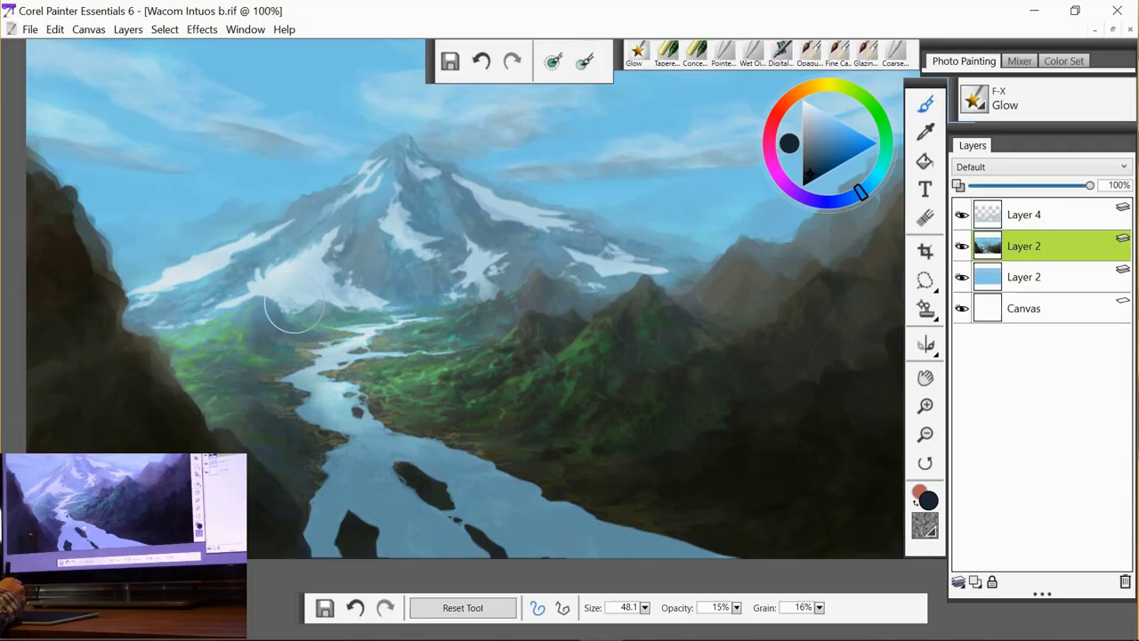